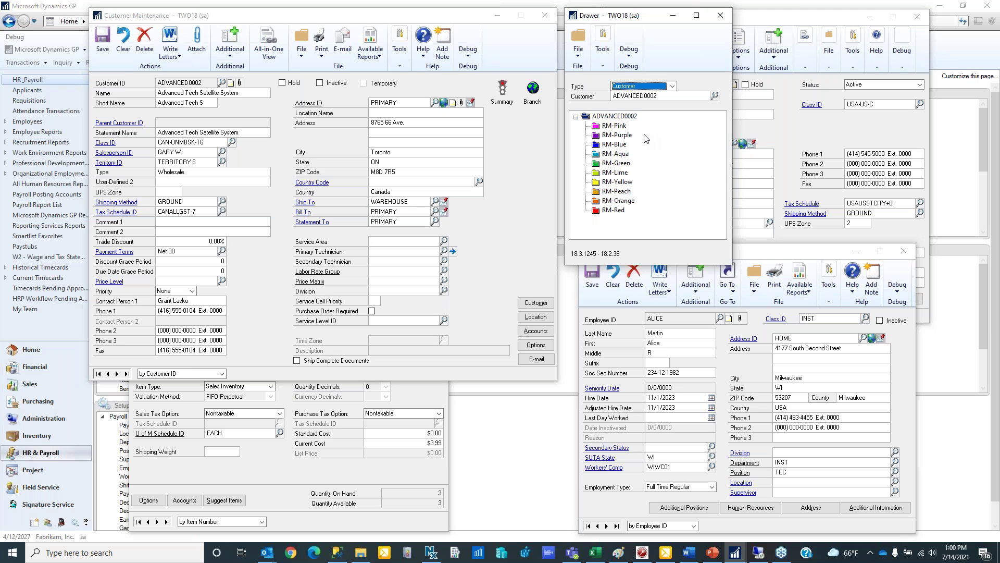
- Close the customer's drawer and the Customer Maintenance window
click(720, 16)
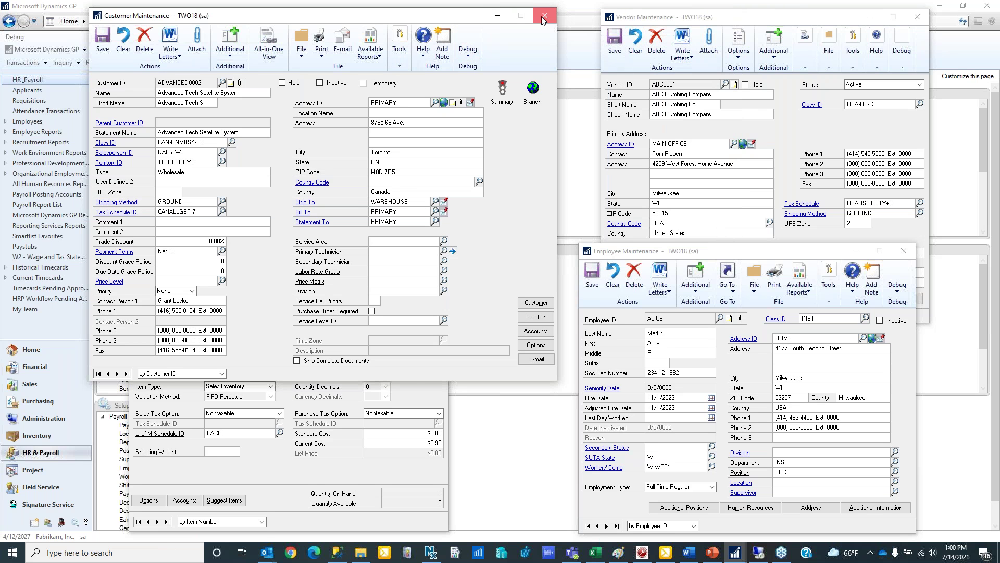
click(544, 15)
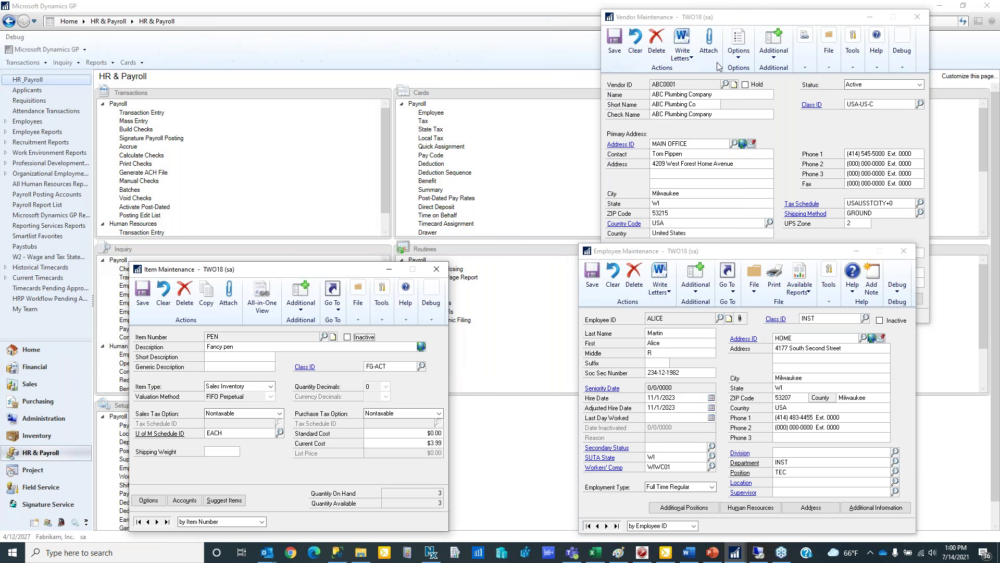
- Open the drawer for vendor ABC Plumbing Company to view its PM folders, and close both vendor windows
click(774, 44)
click(794, 98)
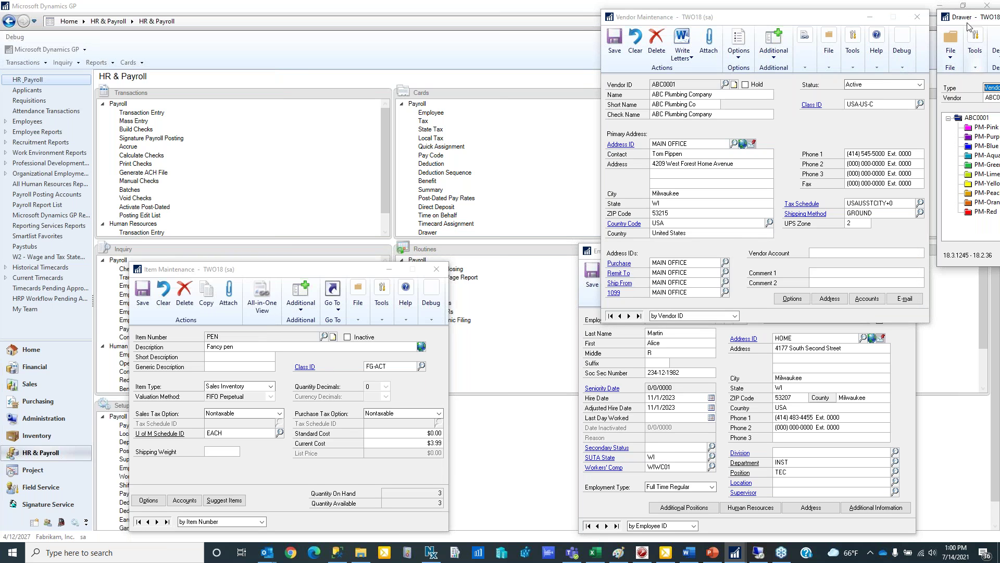
drag(965, 25, 474, 38)
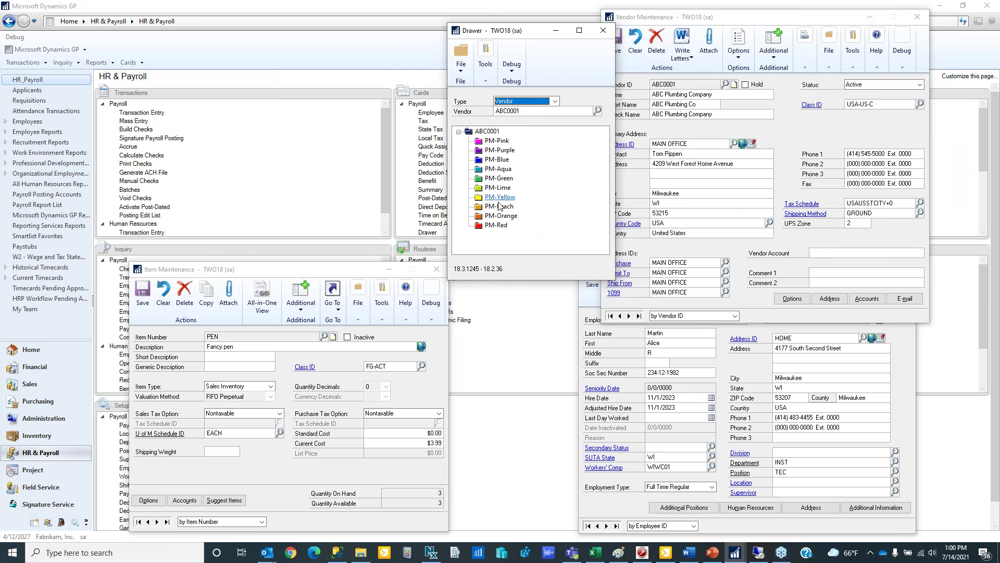
click(602, 30)
click(917, 18)
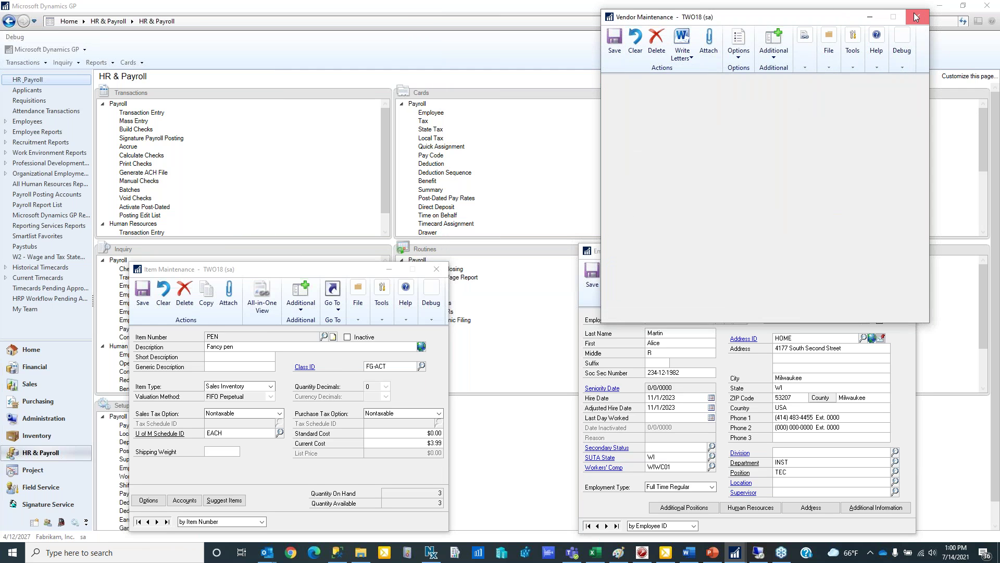
- Open the drawer for item PEN to view its IV folders, and close both item windows
click(301, 305)
click(311, 336)
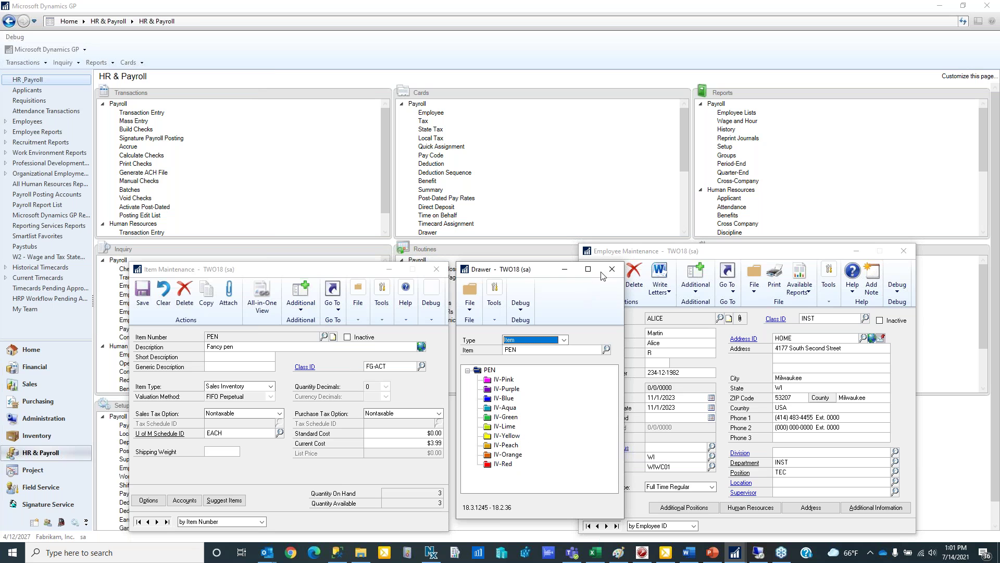
click(610, 269)
click(437, 268)
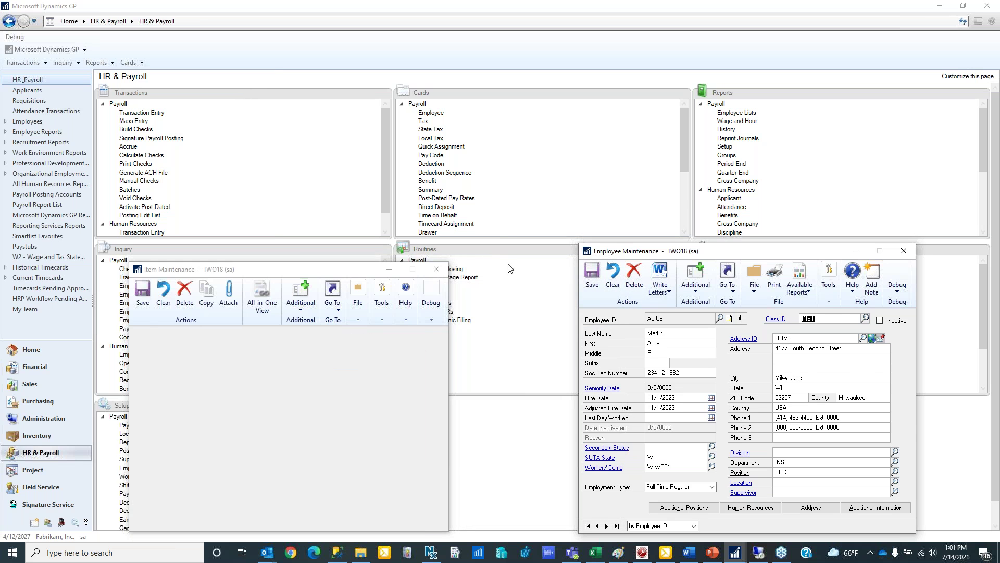
- Open the employee's drawer from Employee Maintenance to view its HR folders, and close both employee windows
drag(584, 224, 375, 111)
click(439, 138)
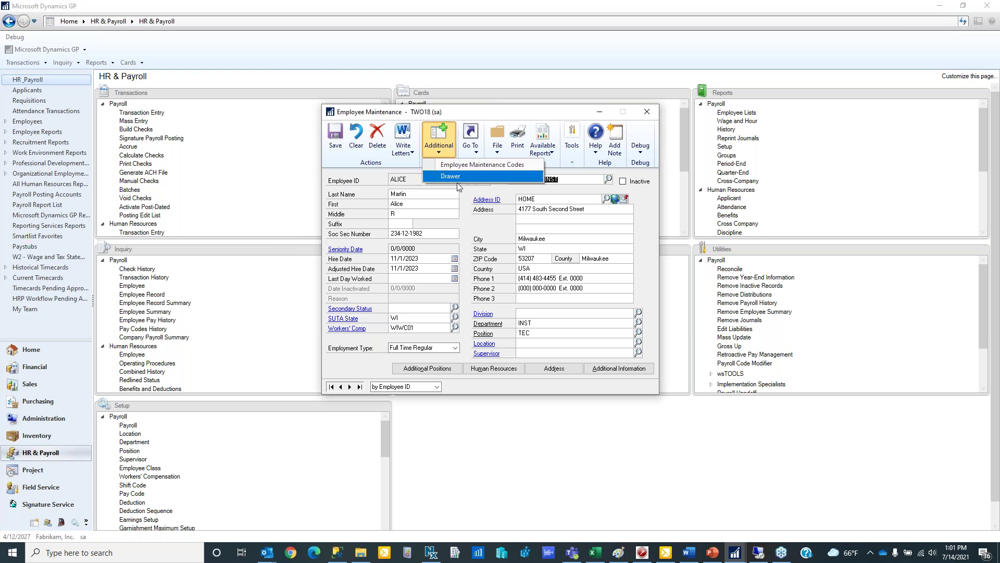
click(452, 176)
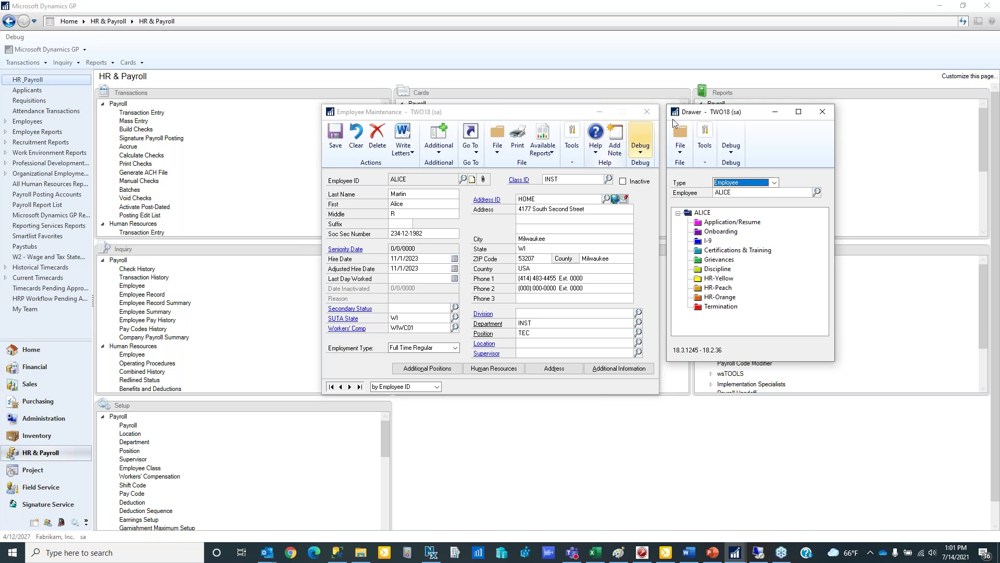
click(823, 111)
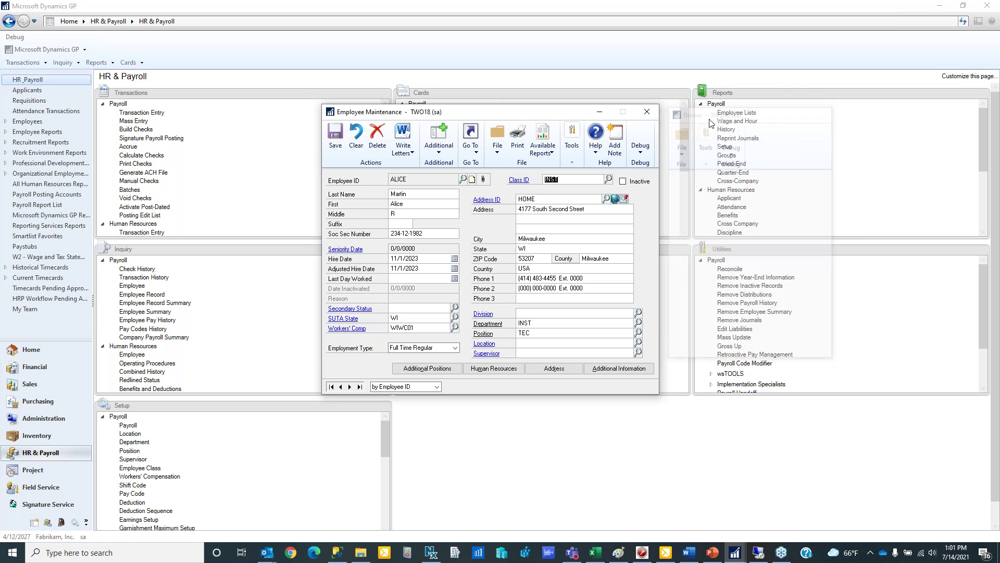
click(652, 111)
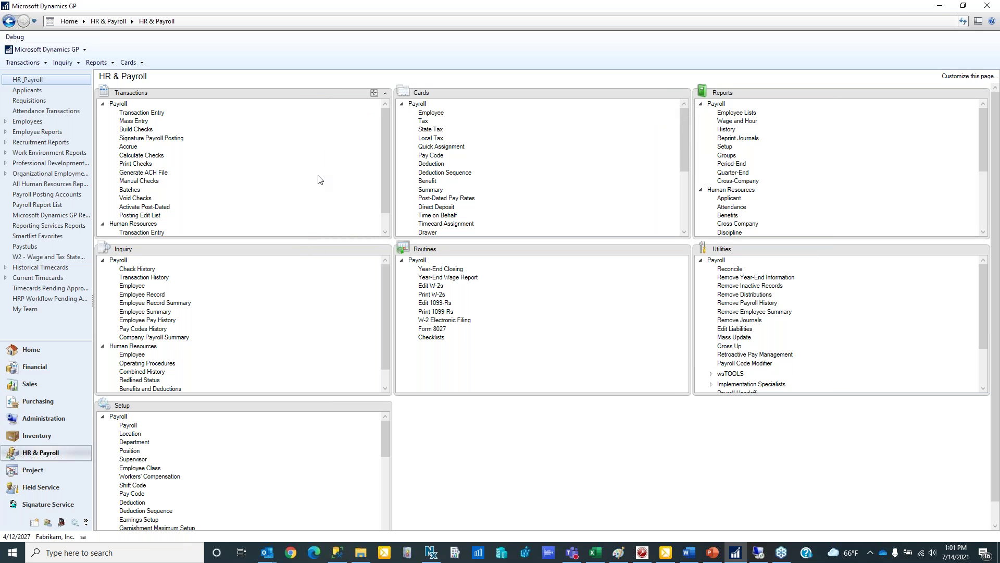
- Open the Administration Security Tasks setup and look up the DRAWER_HR_PINK task
click(45, 457)
click(43, 419)
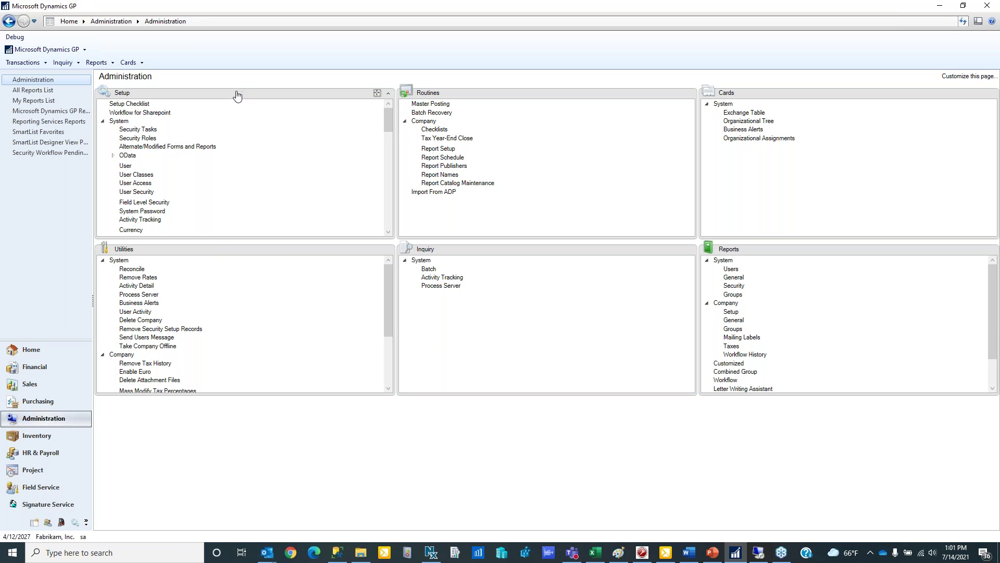
click(145, 134)
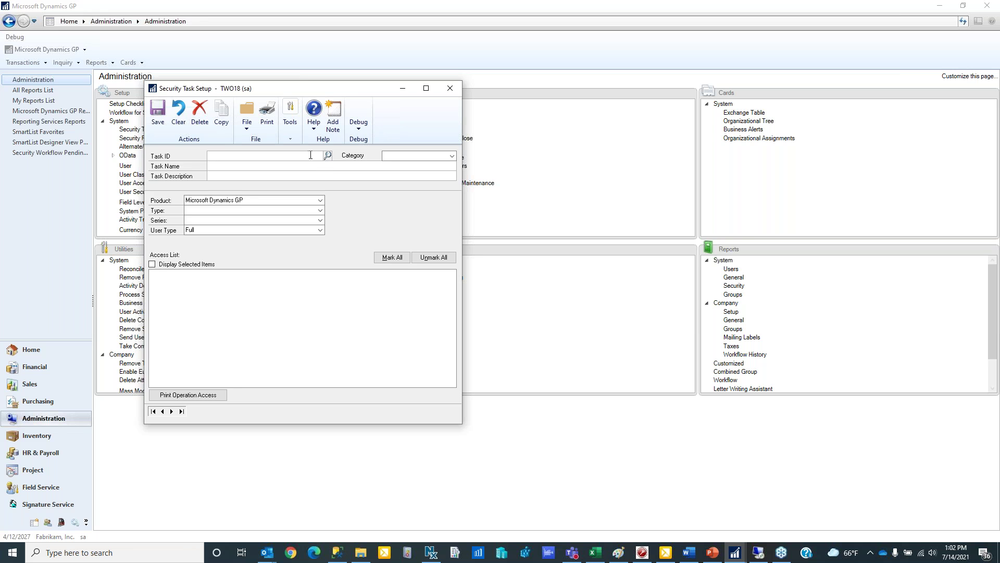
text(DR)
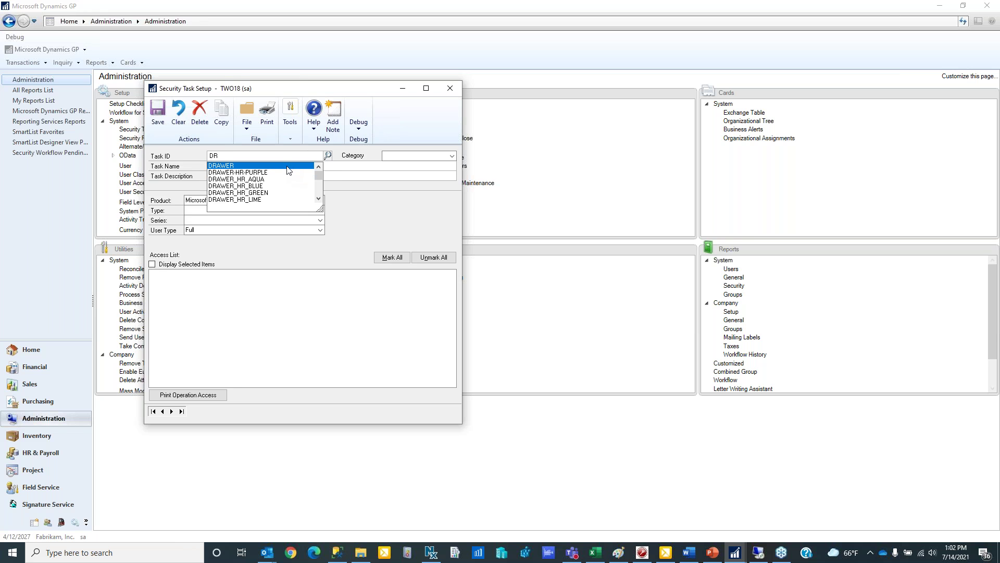
click(328, 155)
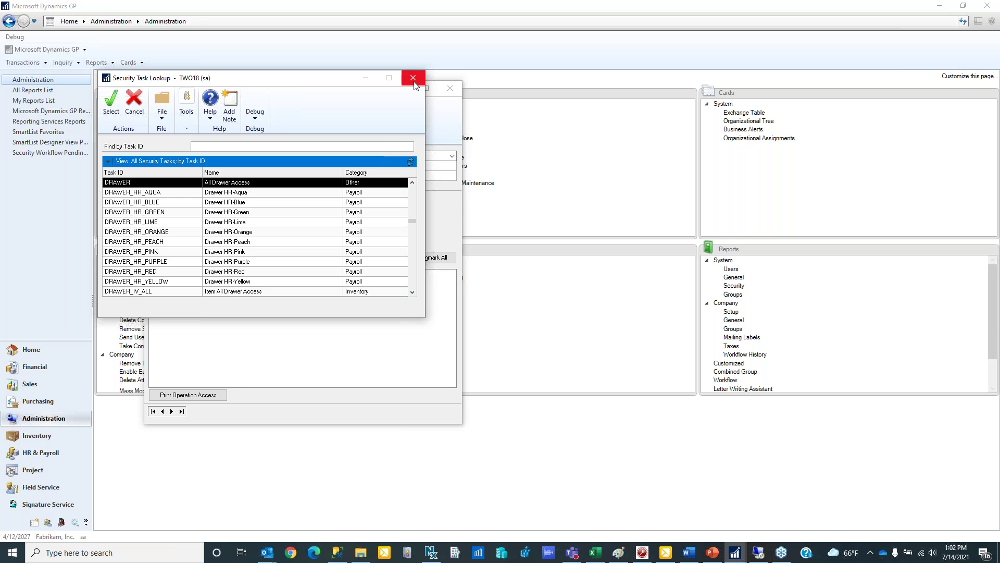
double_click(171, 251)
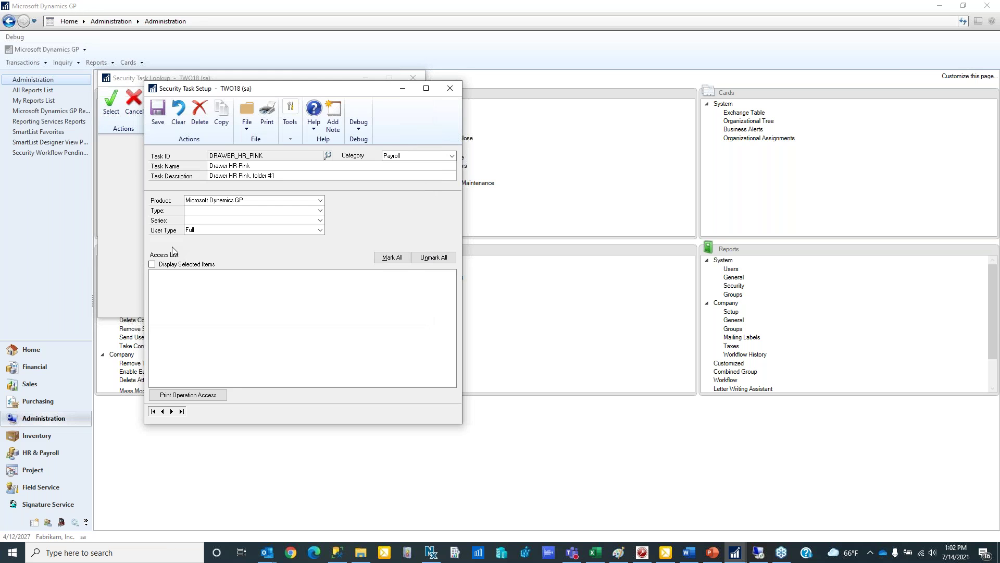
- Display the task's access list for product Drawer, type Files and series Payroll, and close the task setup
click(405, 156)
key(Tab)
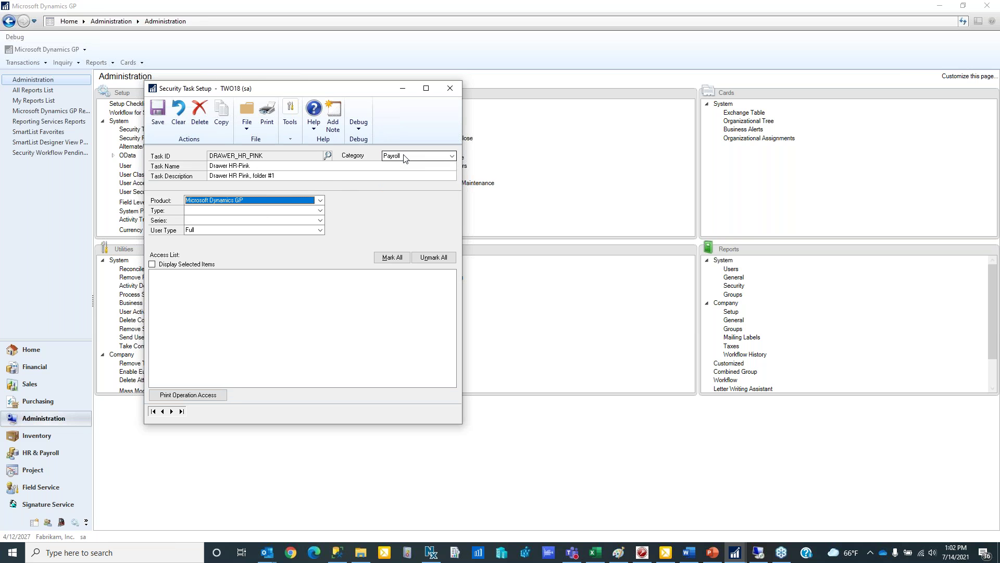
key(d)
key(Tab)
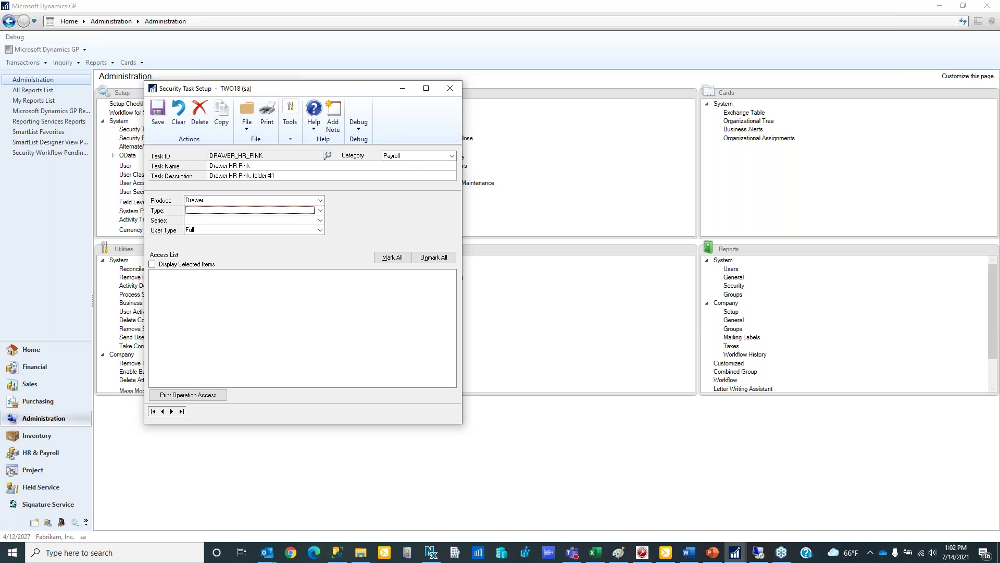
key(f)
key(Tab)
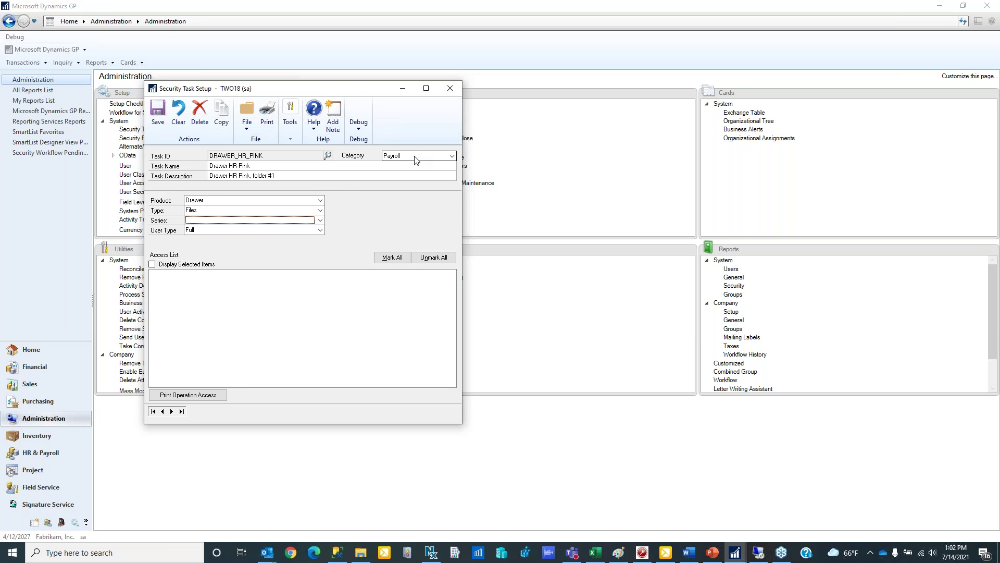
key(p)
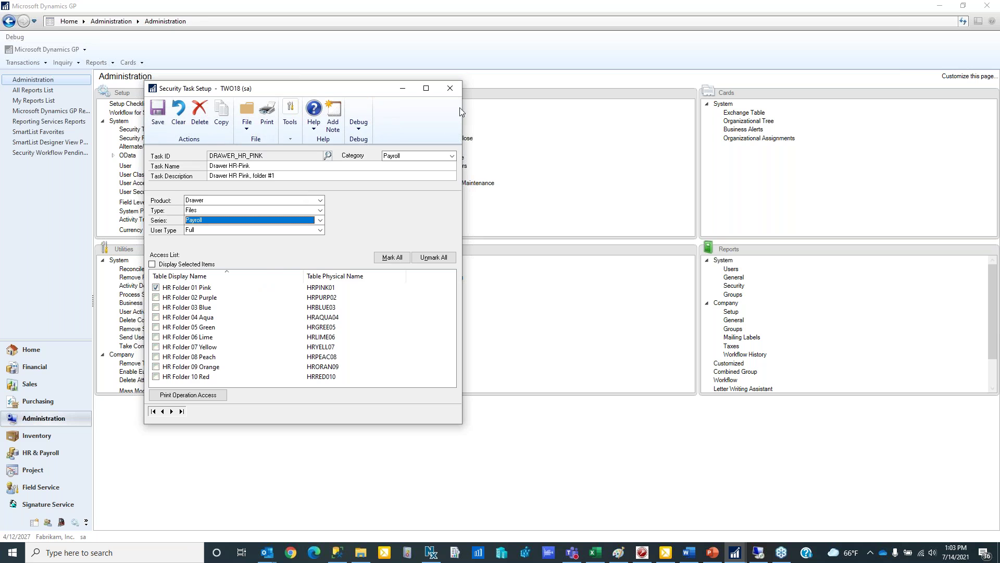
click(450, 88)
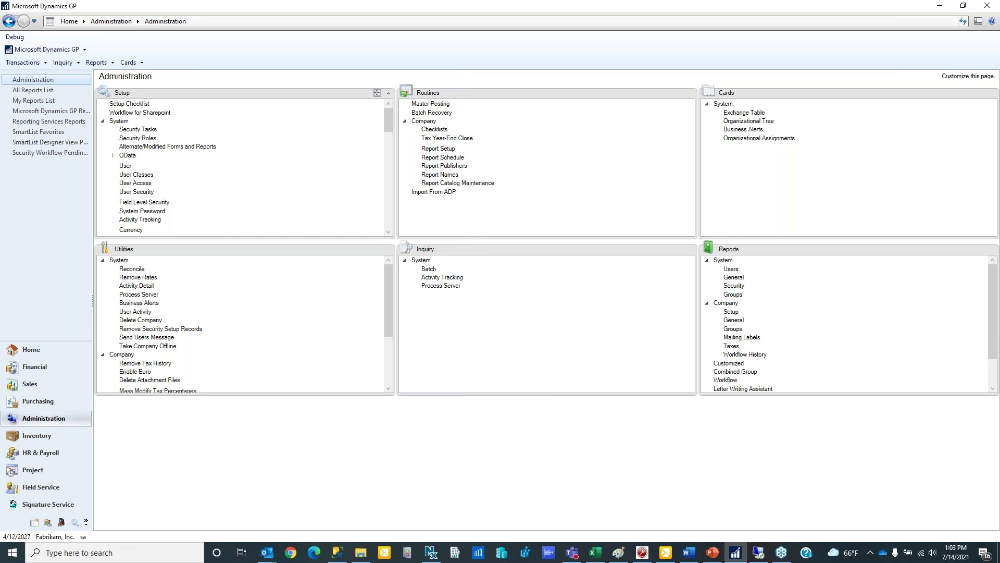
- Open the DRAWER_HR_HIRING role in Security Role Setup, show only its selected tasks, and close the role setup
click(138, 138)
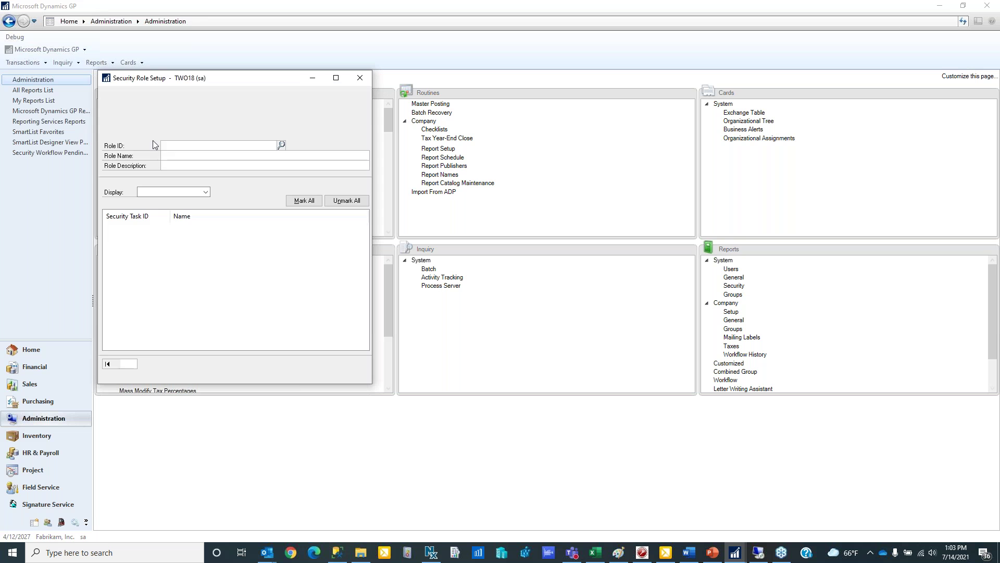
drag(228, 81, 328, 100)
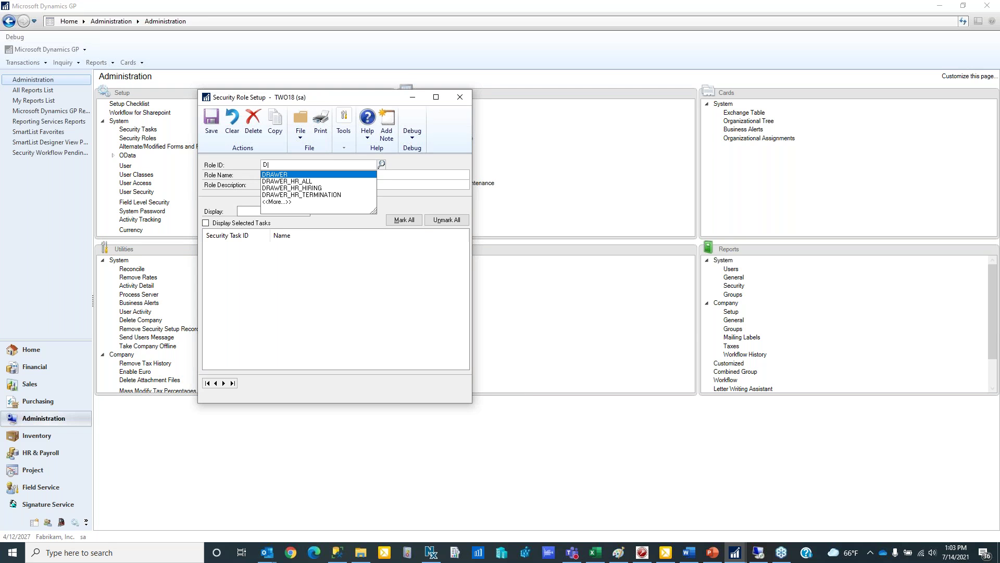
click(305, 189)
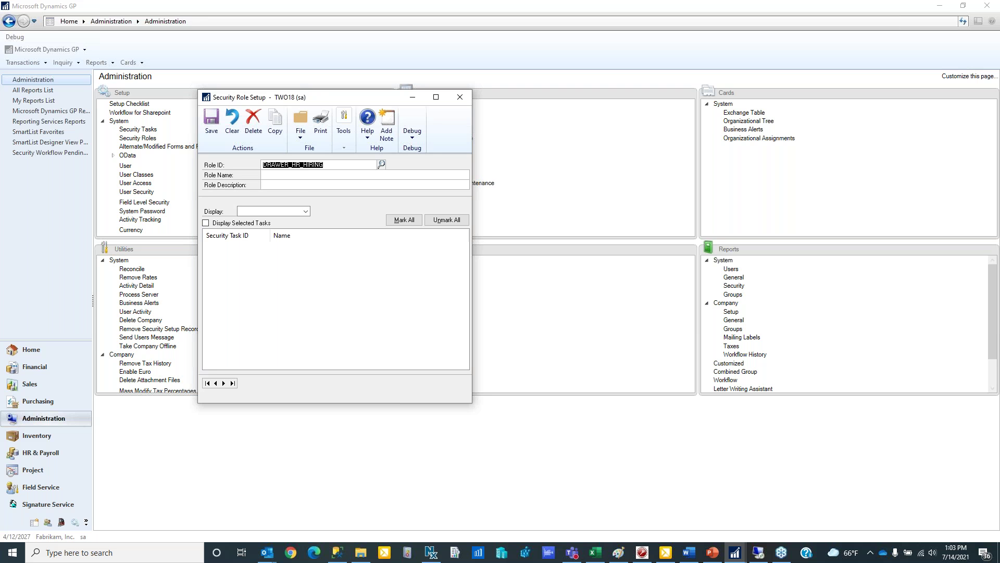
click(293, 175)
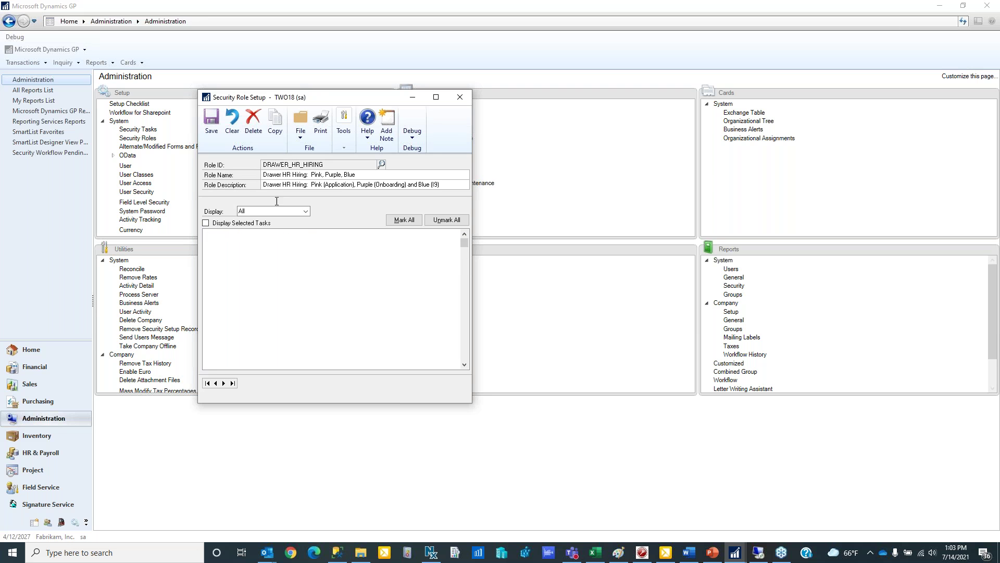
click(206, 223)
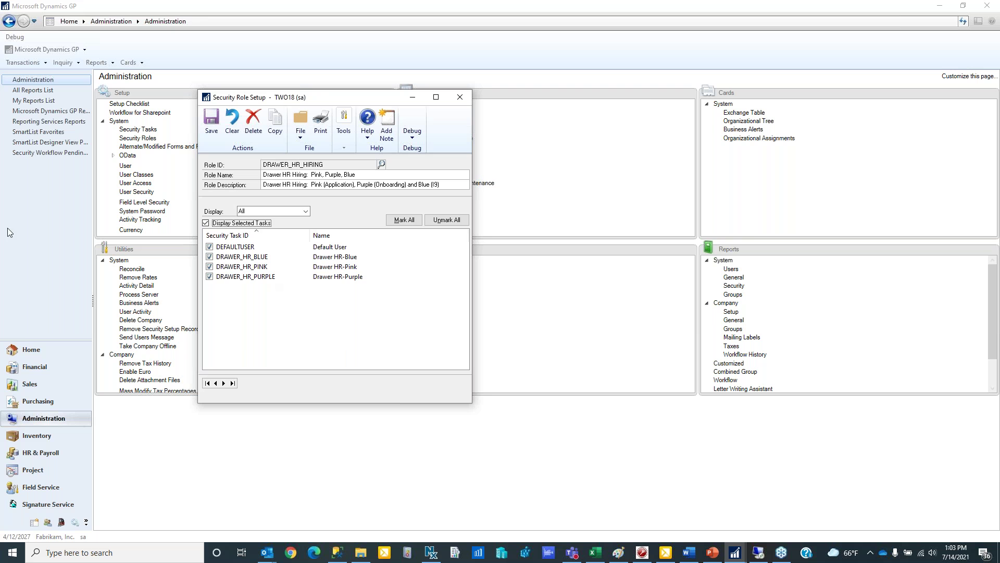
click(467, 101)
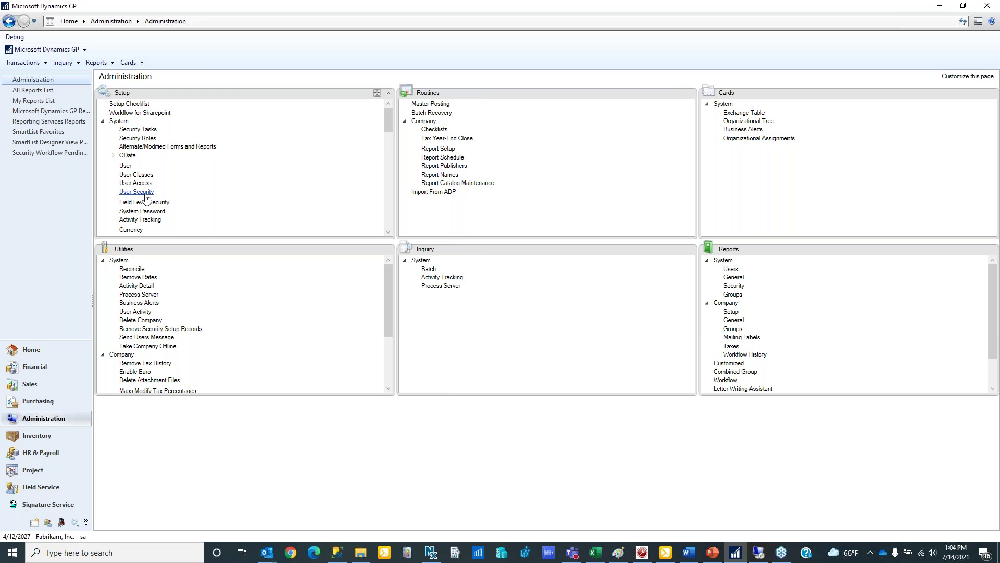
- Open User Security for USER1 in company Fabrikam, Inc. and show only the selected roles
click(145, 194)
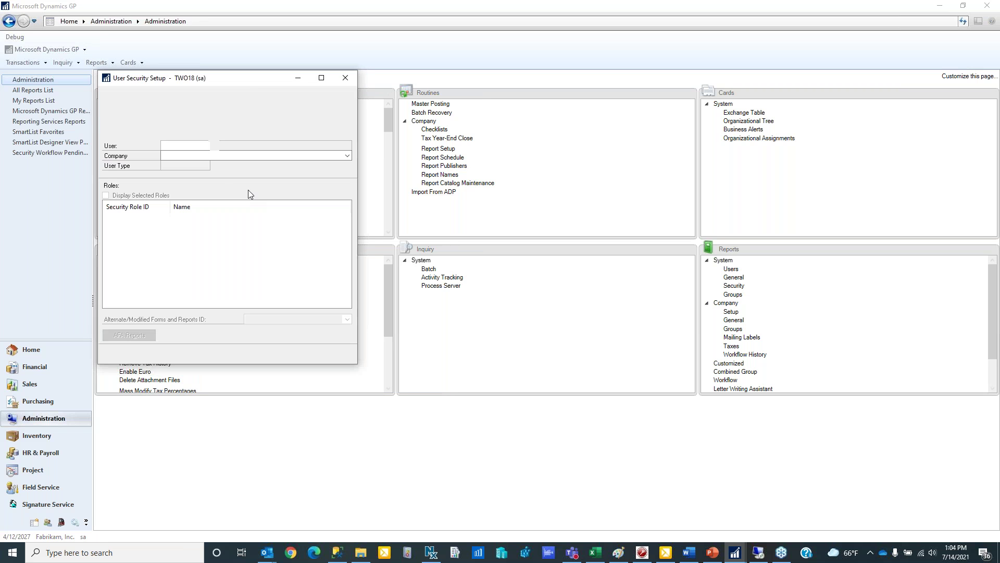
text(USER1)
key(Tab)
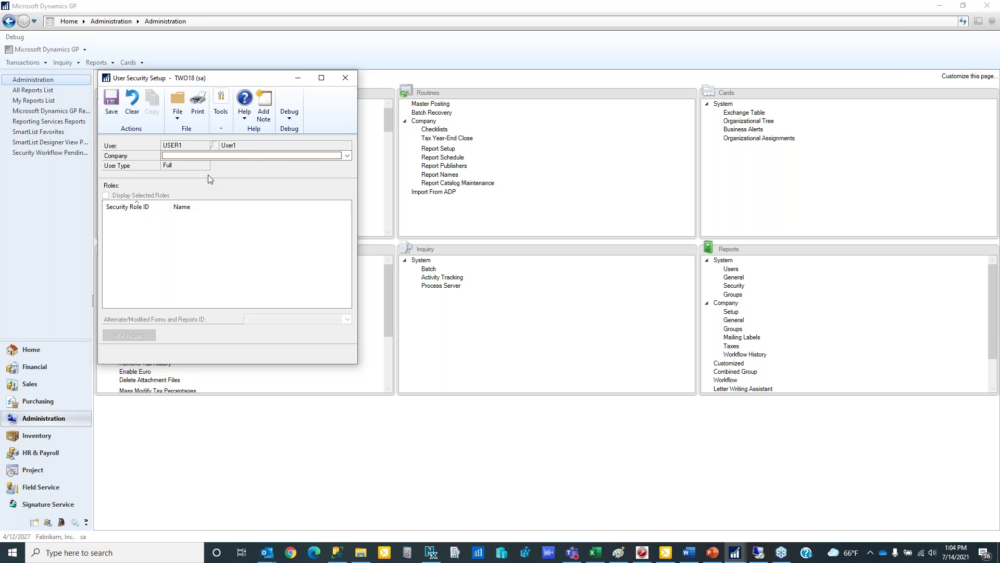
click(345, 156)
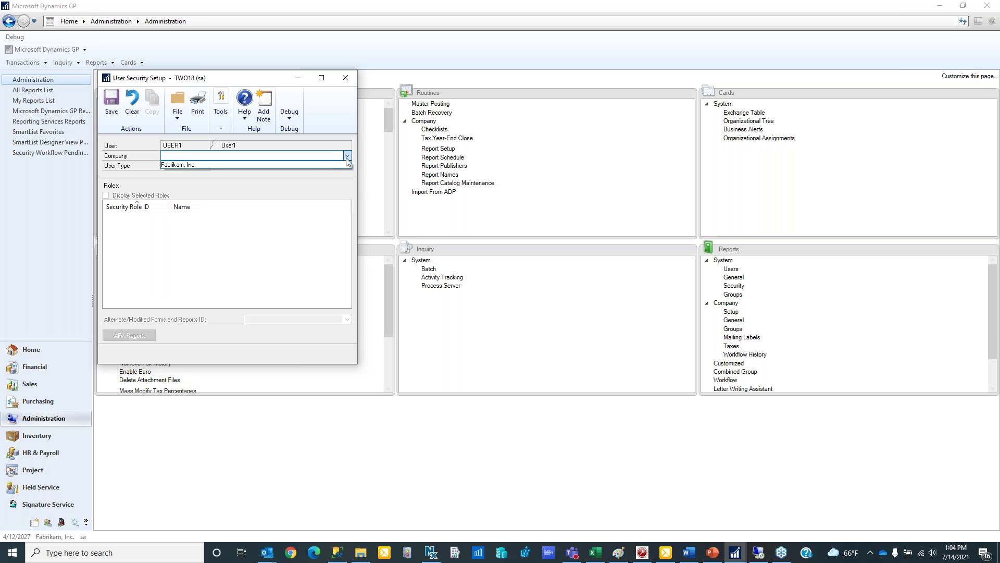
click(323, 165)
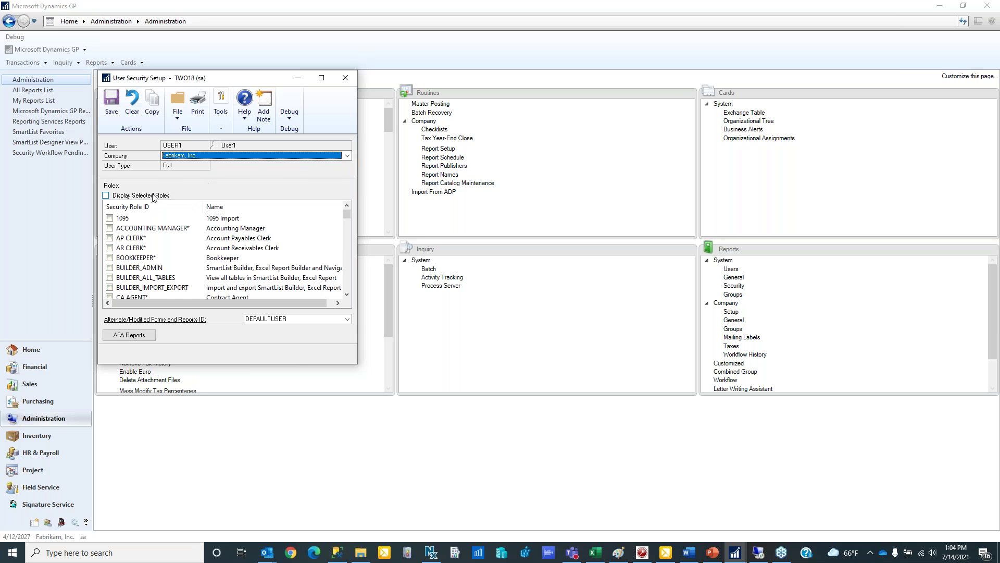
click(108, 206)
click(106, 195)
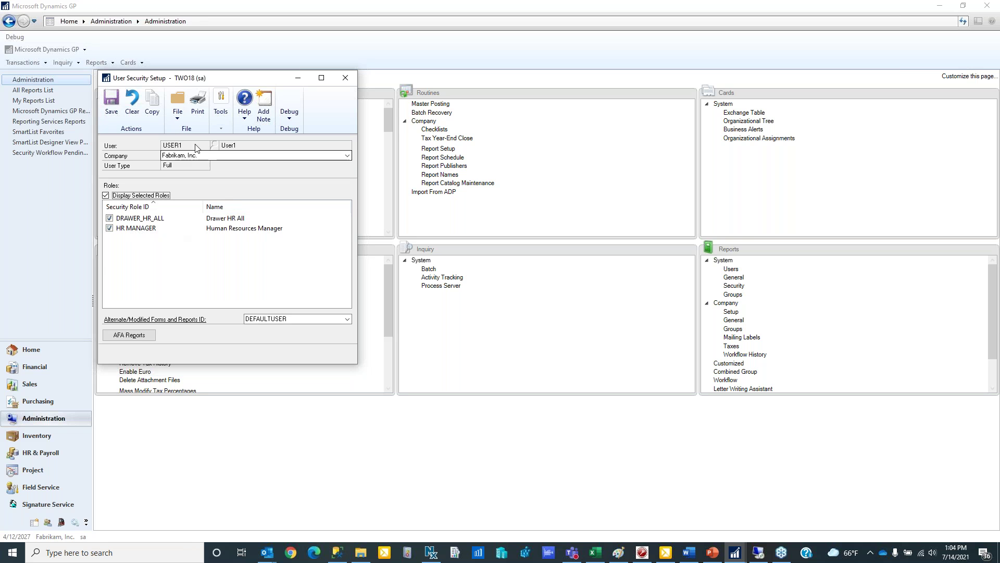
- Clear the user security form, load USER2, and show only that user's selected roles
click(132, 102)
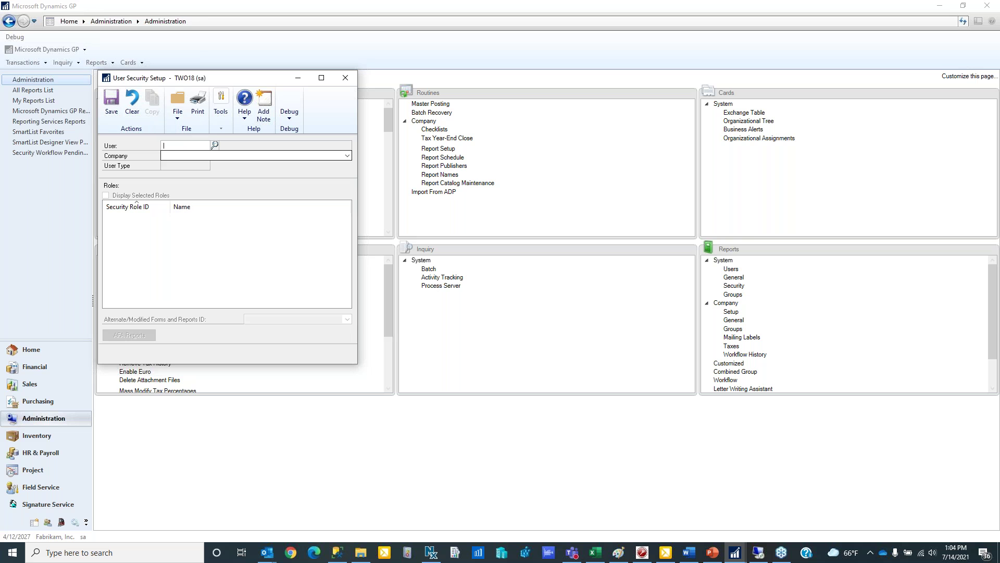
text(USER2)
key(Tab)
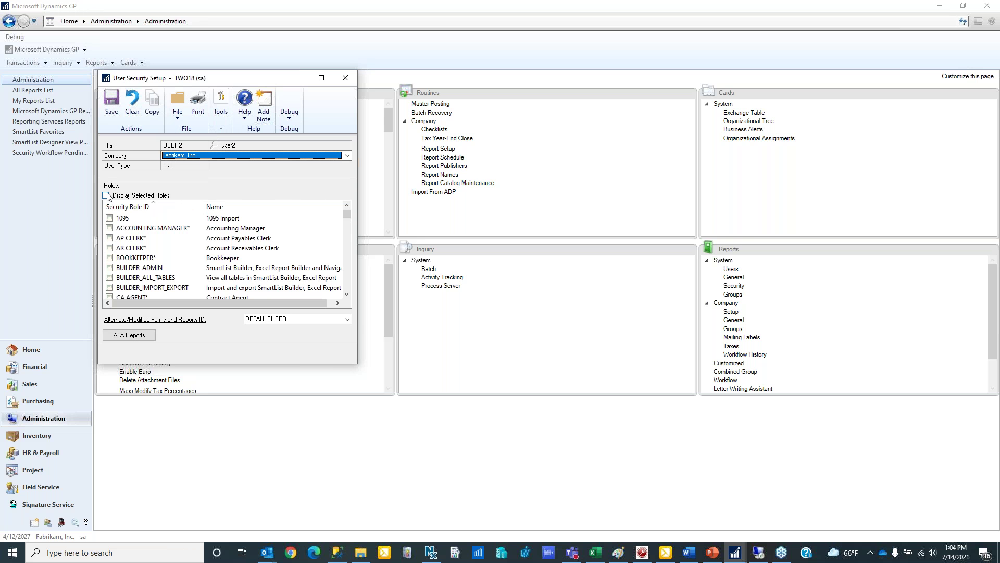
click(106, 196)
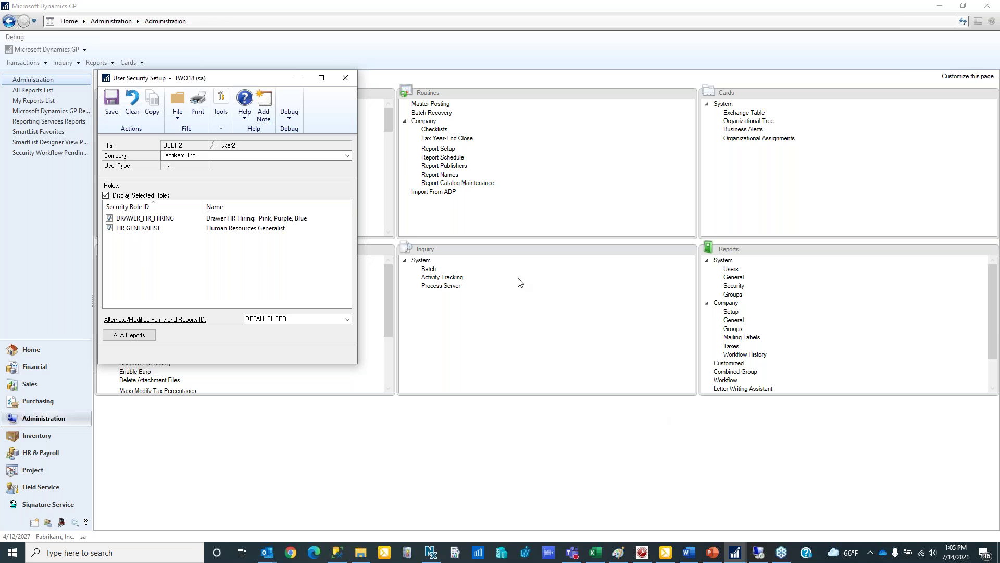
- Close the user security setup, log in again as USER1 with the account password, and accept the sample company notice
click(344, 79)
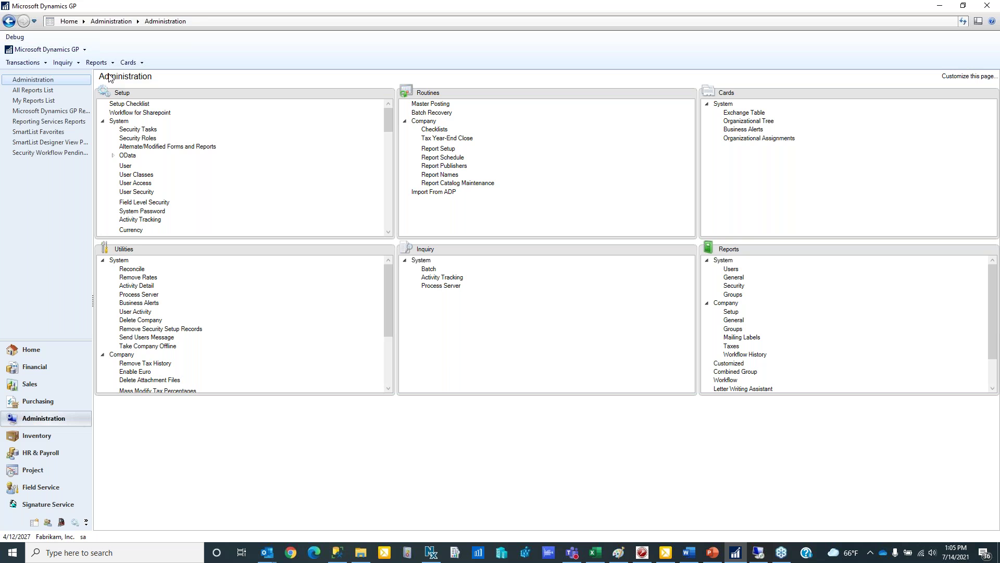
click(67, 52)
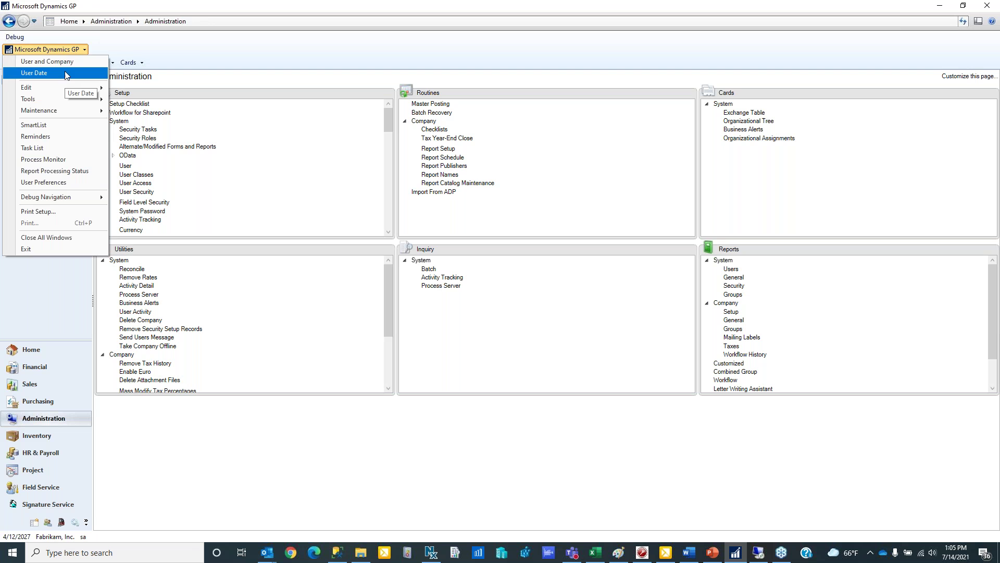
click(64, 64)
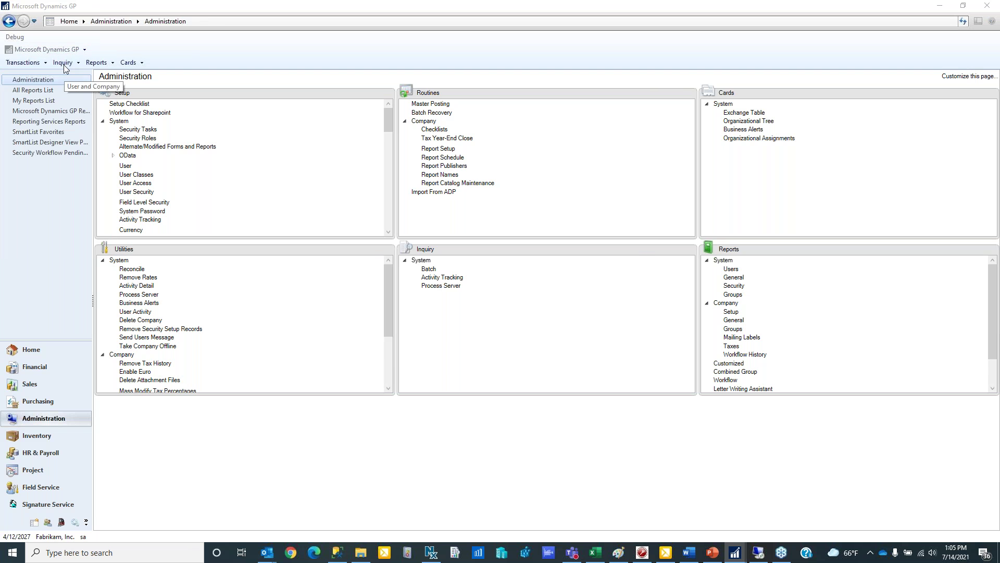
click(502, 356)
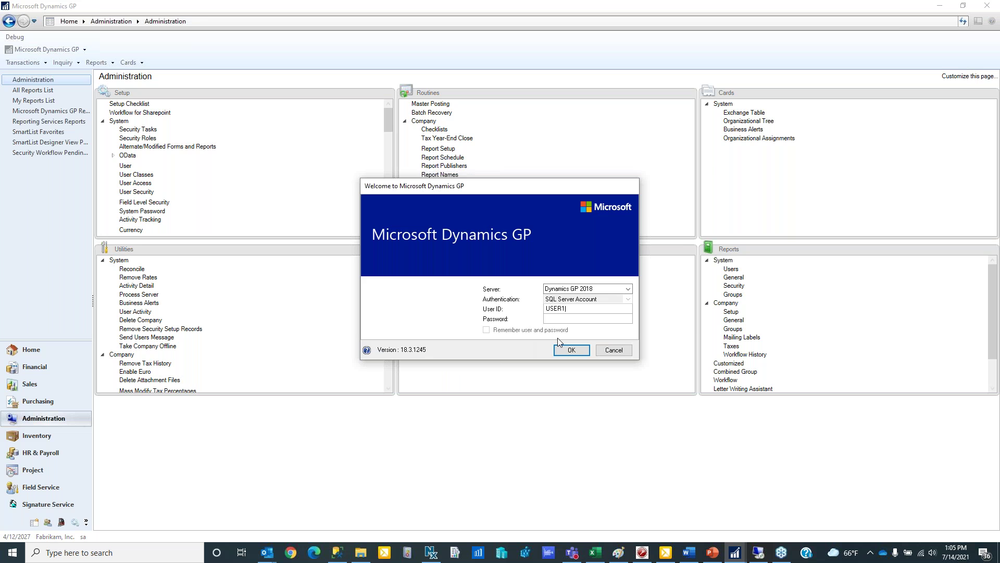
text(•••••)
click(571, 350)
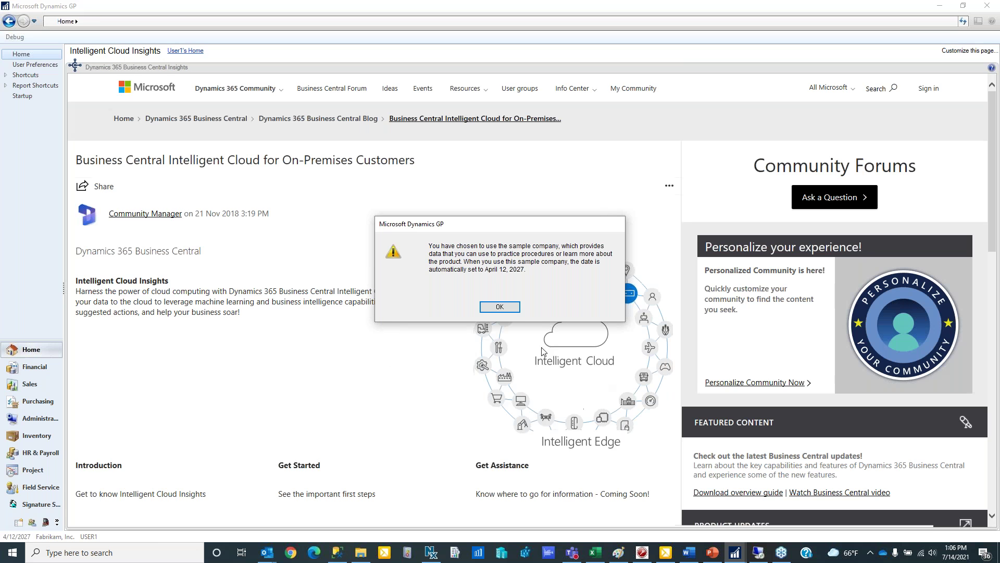
click(509, 311)
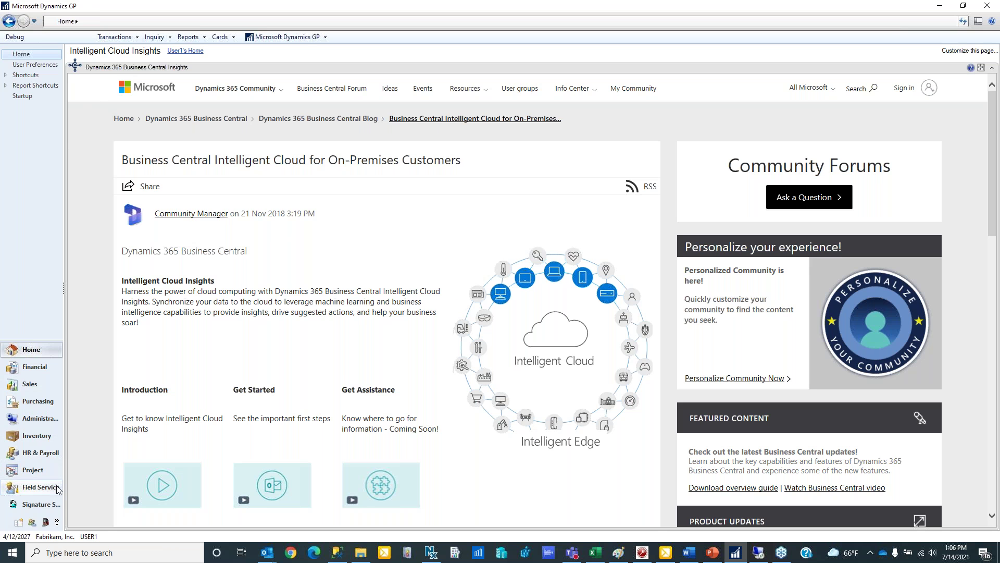
- Open the Drawer for customers in Sales, look up a customer to check which folders USER1 can access, and close it
click(34, 457)
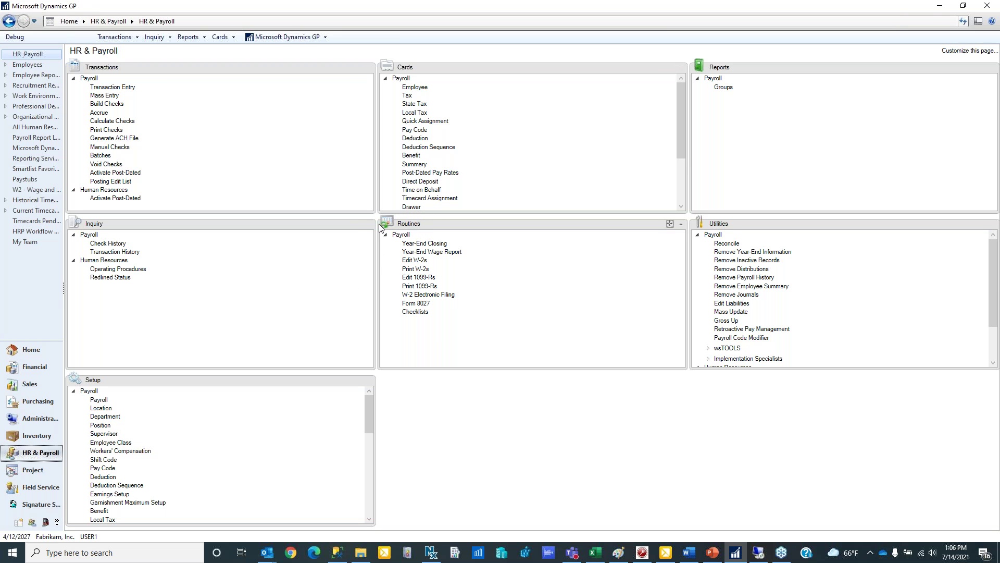
click(29, 384)
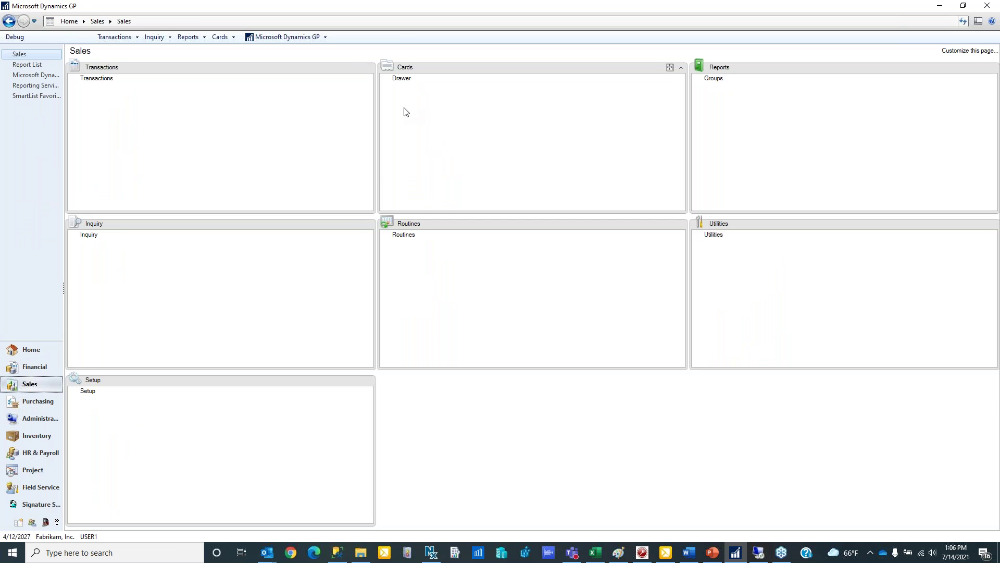
click(402, 78)
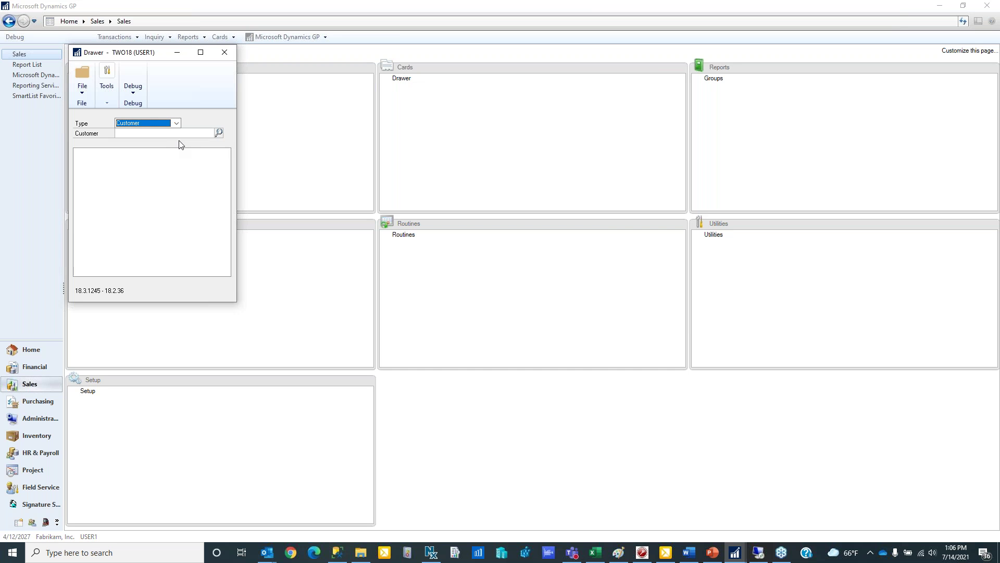
click(219, 133)
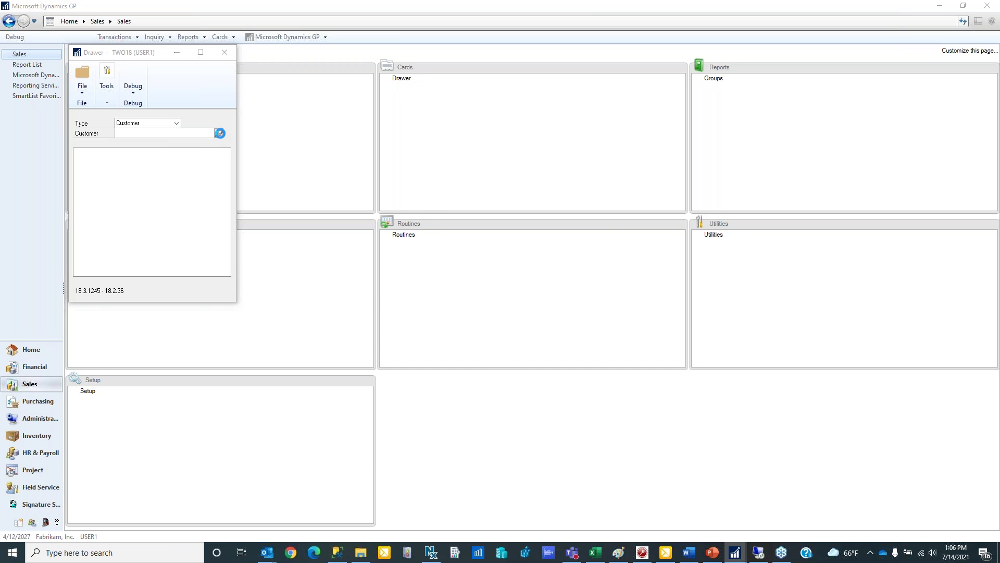
double_click(134, 250)
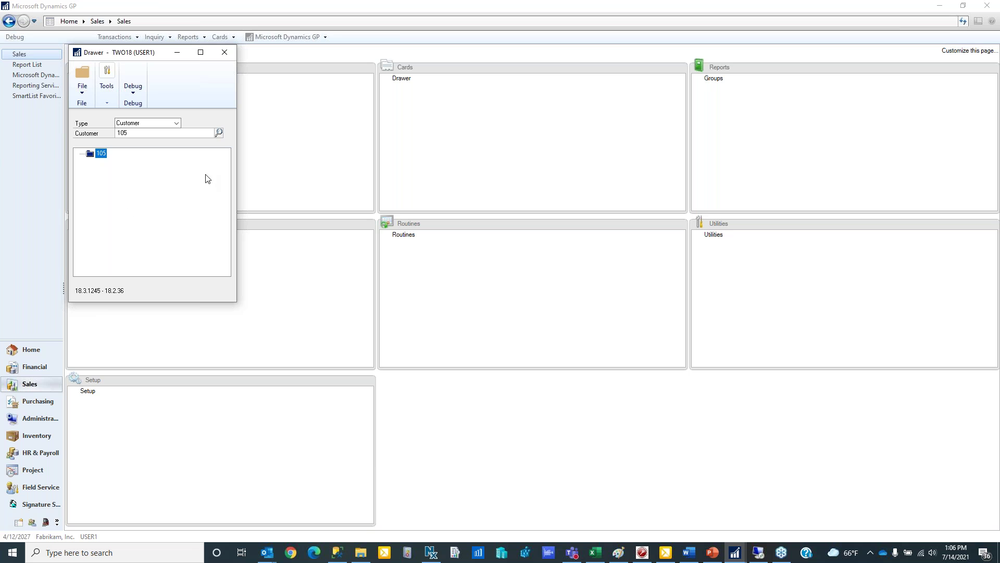
click(224, 52)
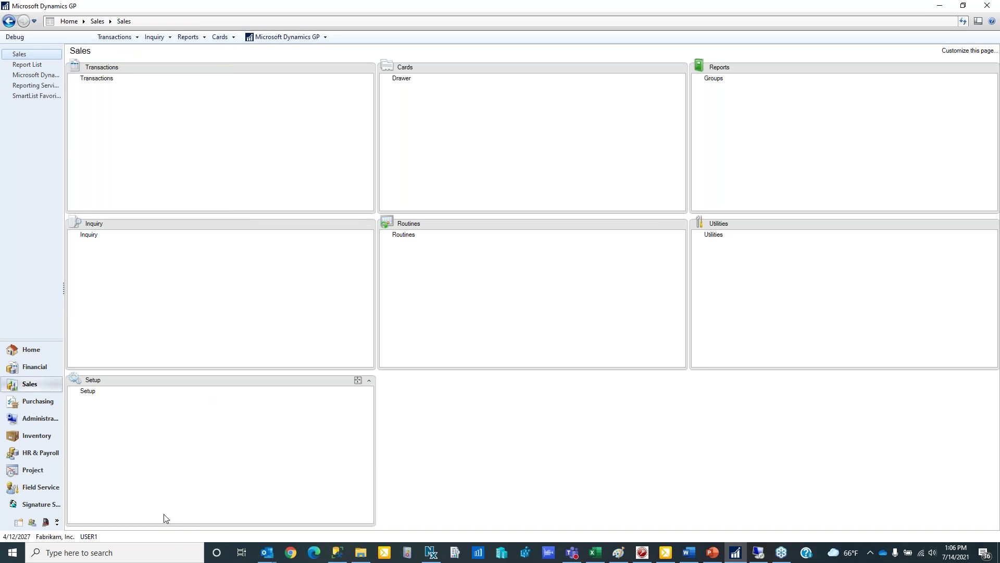
- Open the Drawer for employees in HR & Payroll, load an employee by ID, and move the window clear of the lists
click(39, 456)
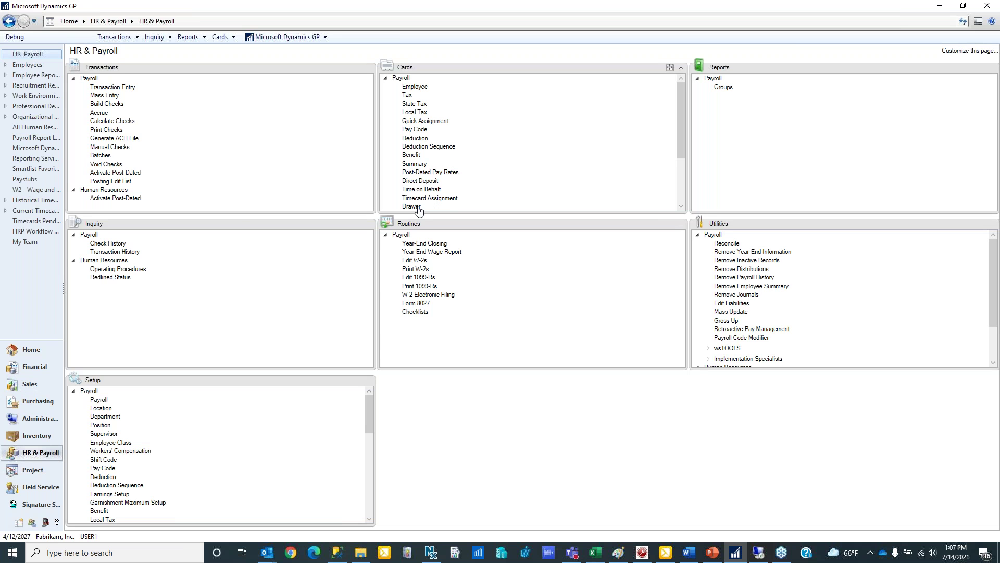
click(418, 208)
text(ALICE)
key(Tab)
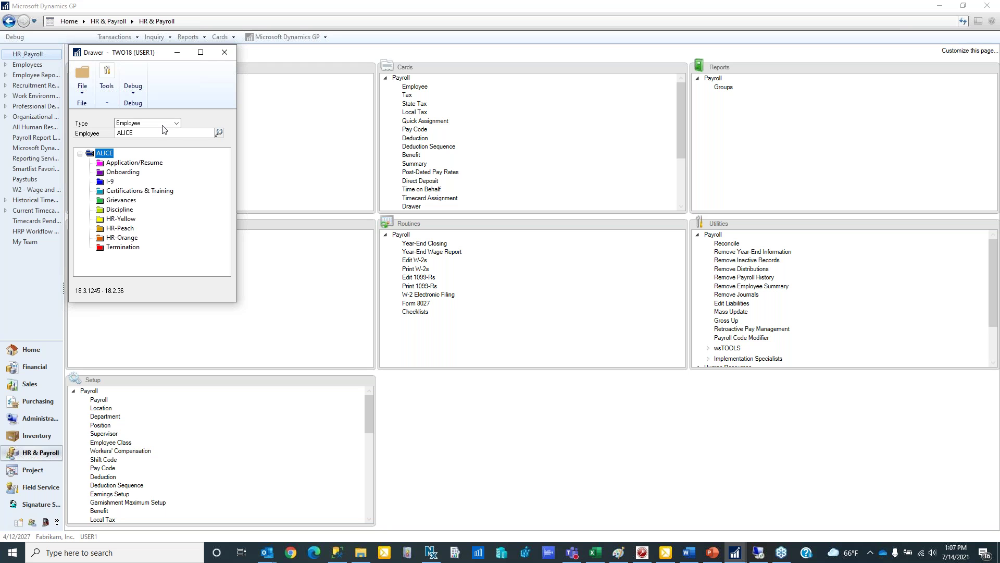
drag(149, 54, 410, 89)
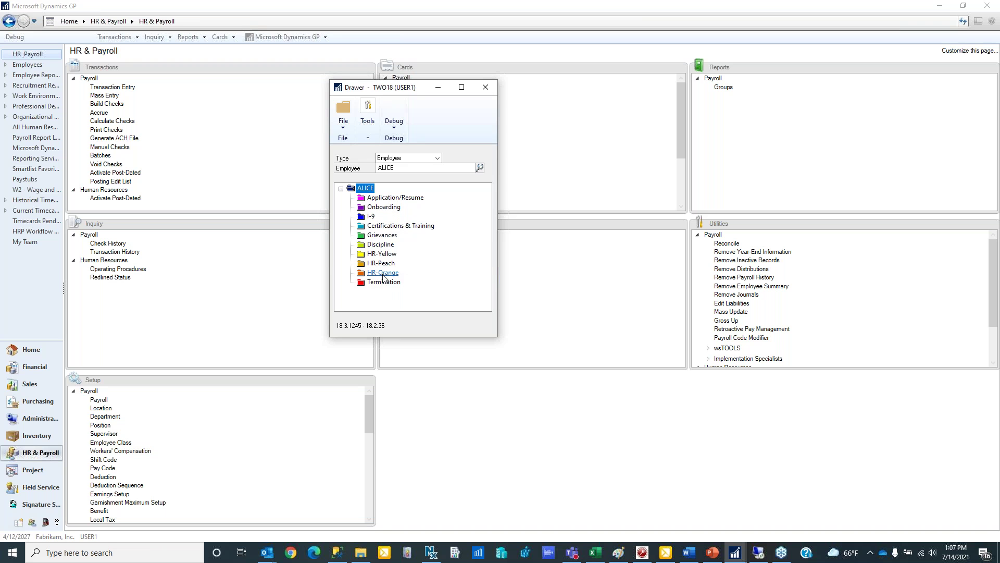
- Rename the HR-Yellow folder to Injuries
click(382, 254)
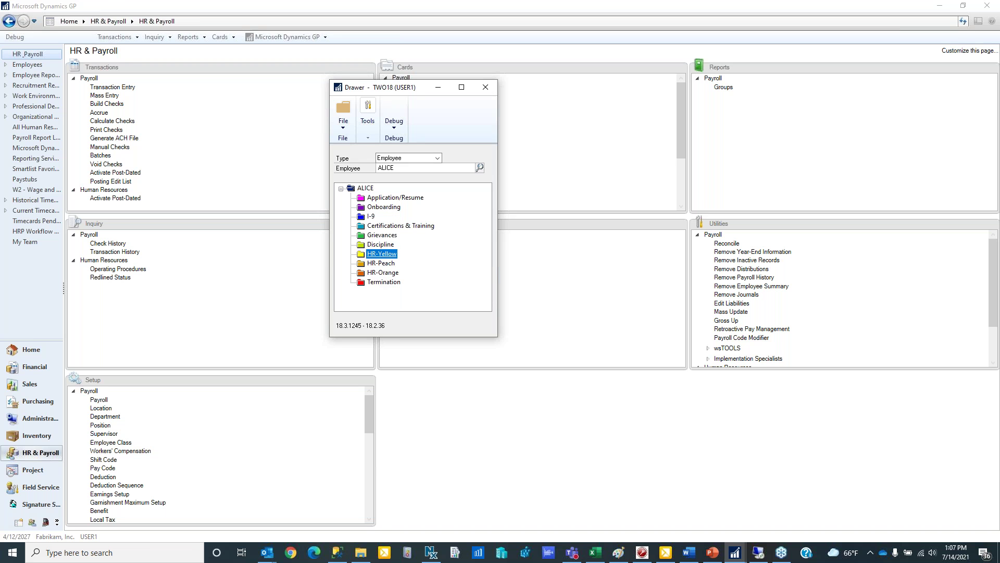
right_click(384, 255)
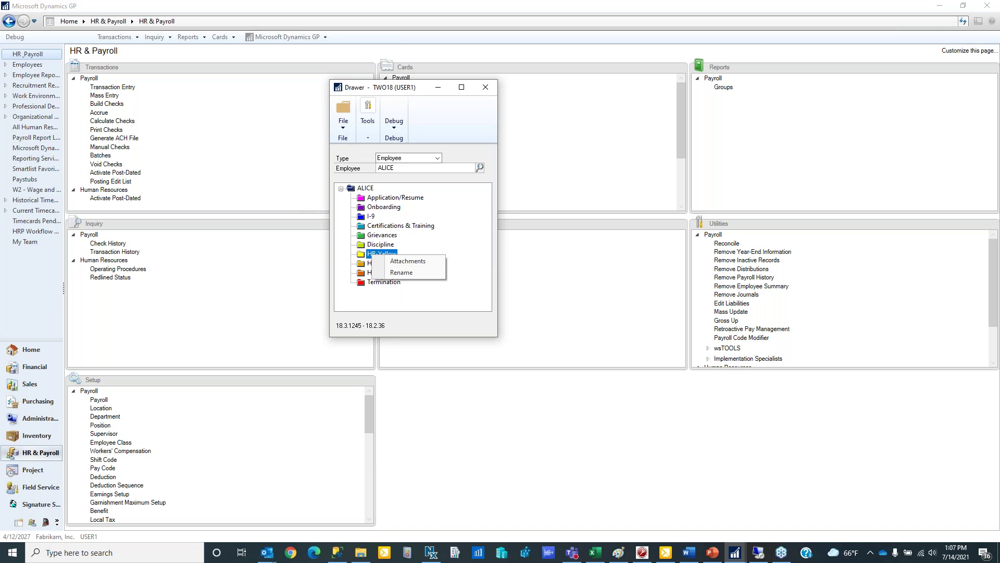
click(395, 275)
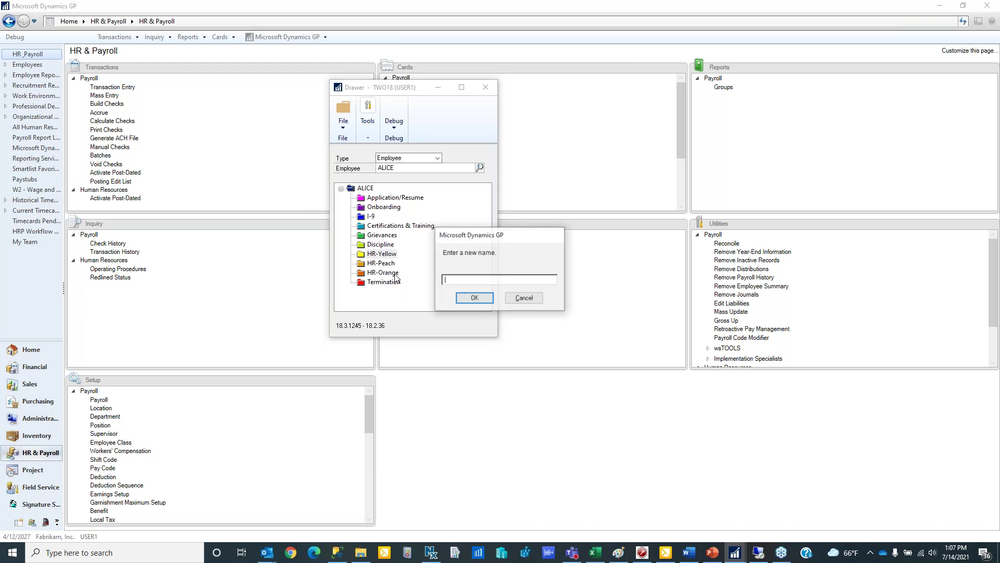
click(476, 299)
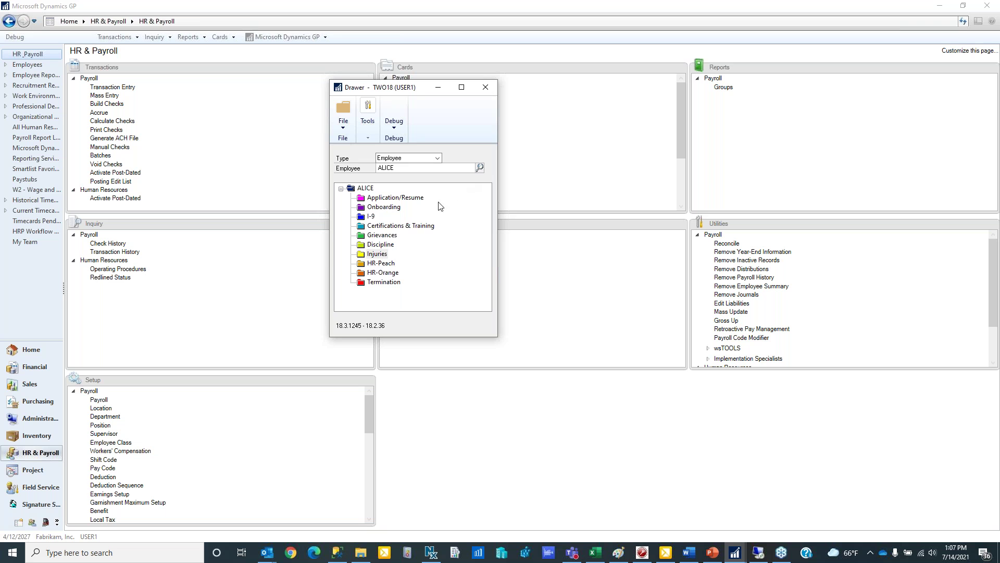
- Load a different employee by ID in the Drawer and expand the Application/Resume folder to list its documents
double_click(437, 168)
text(ALAN)
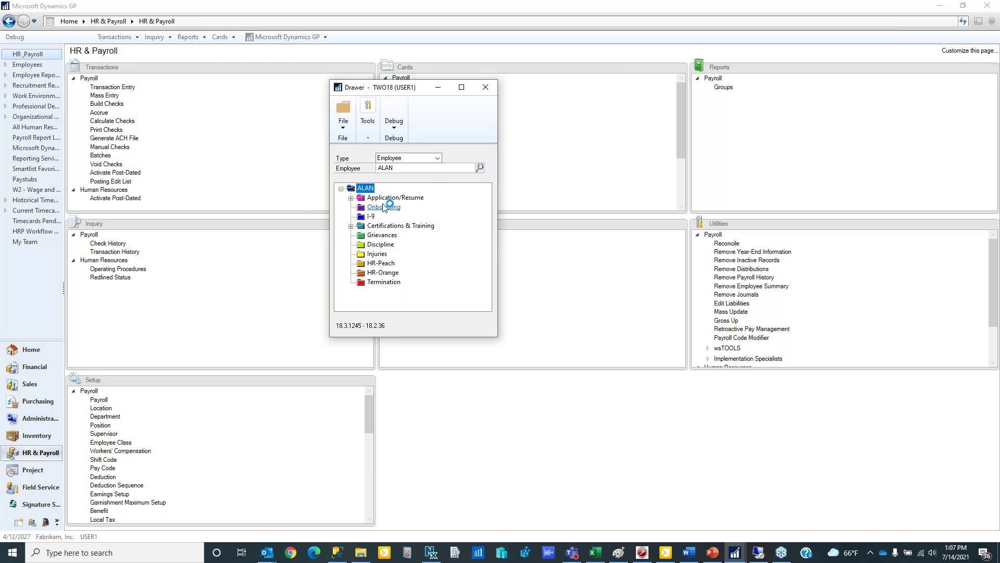
click(351, 198)
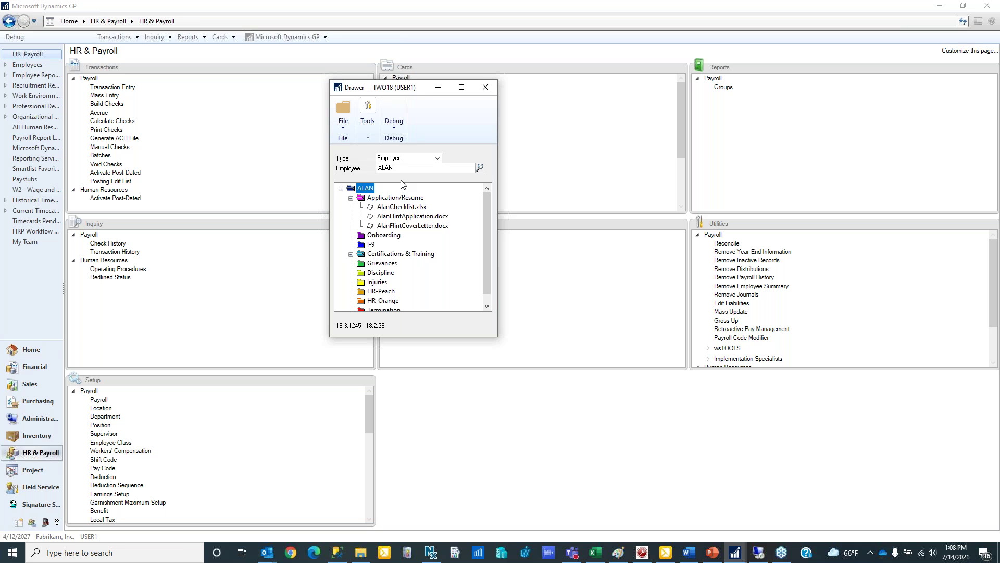
- Check another employee's Drawer folders through the employee lookup, and reload the employee who has Application/Resume documents
click(480, 168)
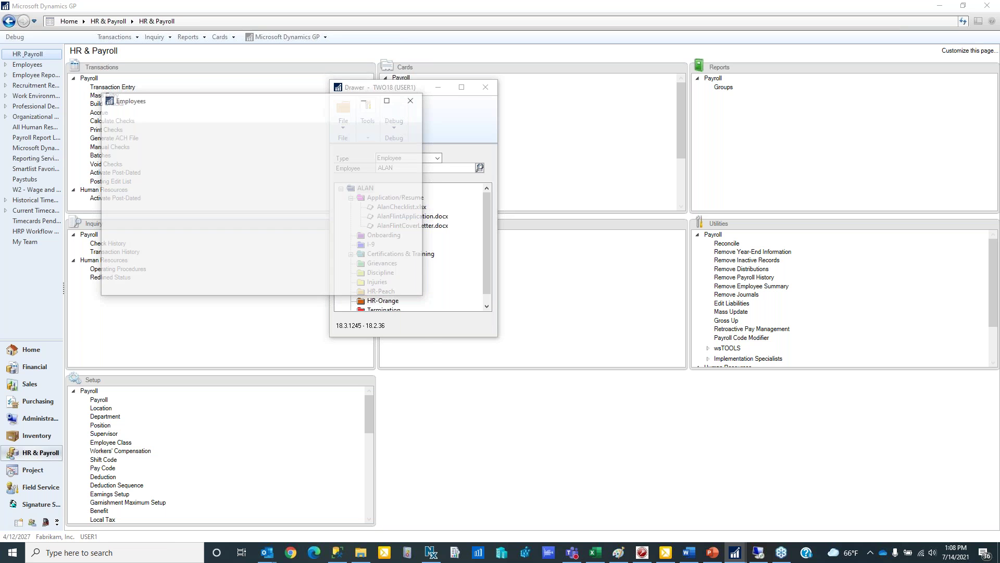
click(149, 249)
double_click(149, 250)
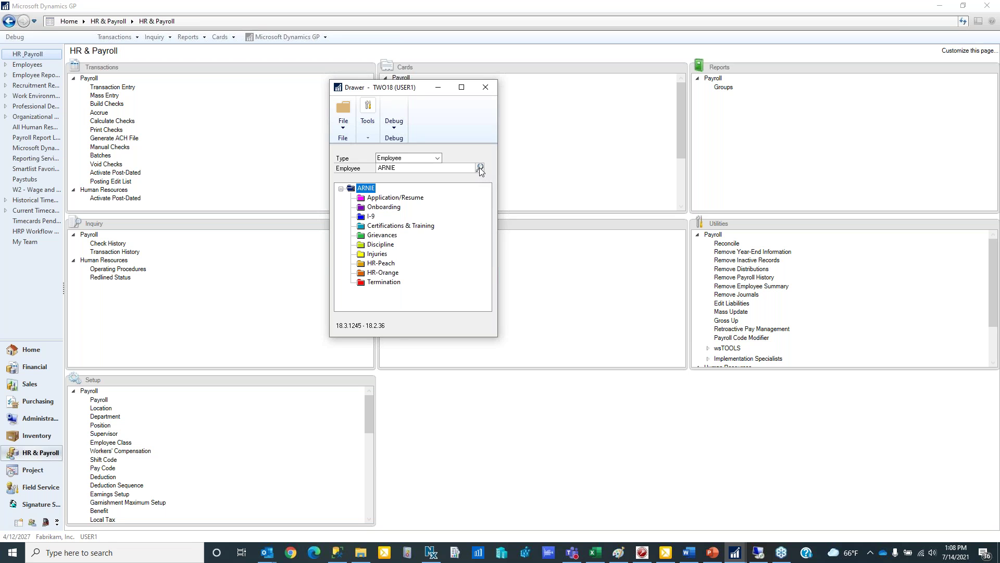
click(480, 168)
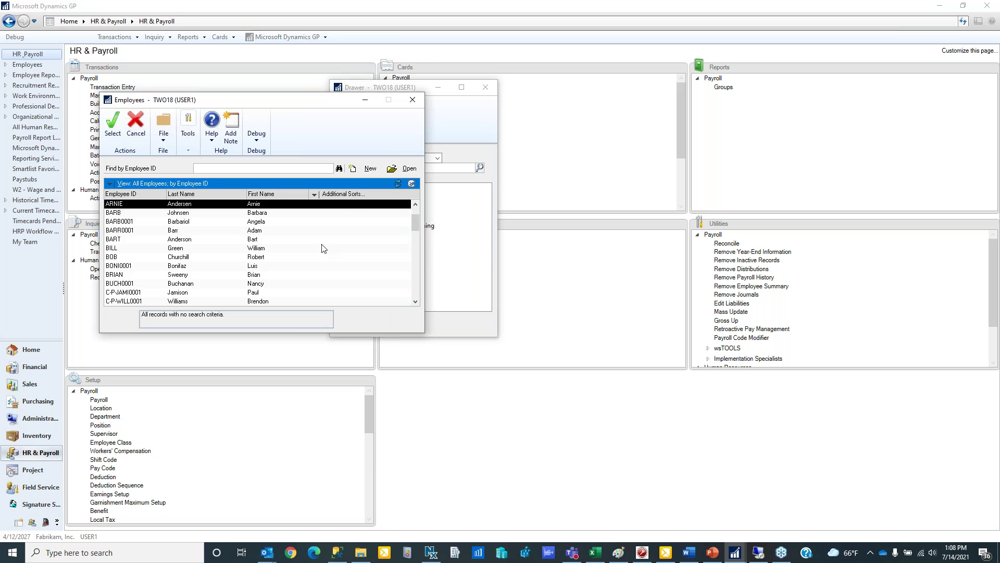
double_click(130, 214)
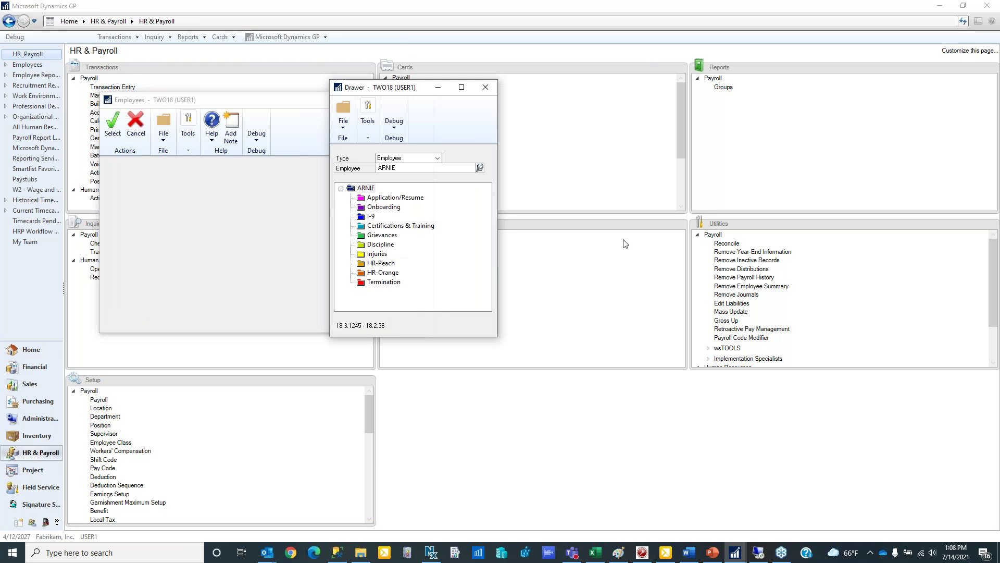
- Attach the employee's injury report Word document from C:\GP2018.3\Documents to the Injuries folder
click(363, 255)
right_click(365, 255)
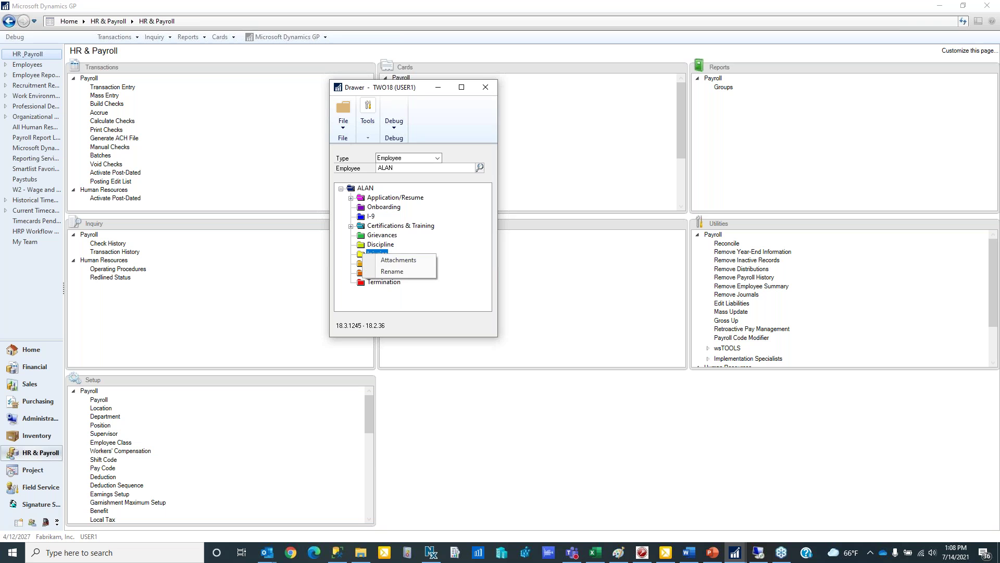
click(383, 262)
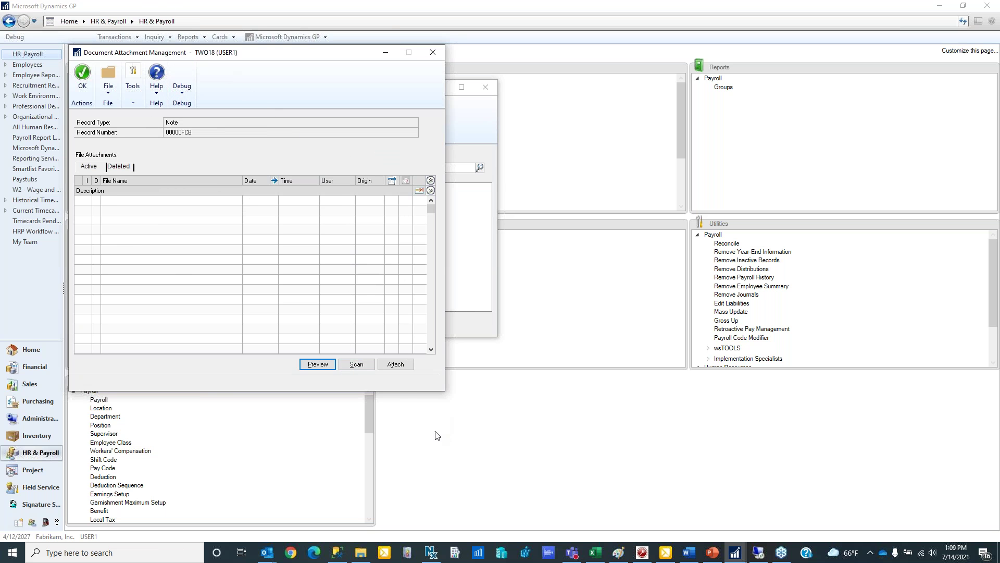
click(397, 366)
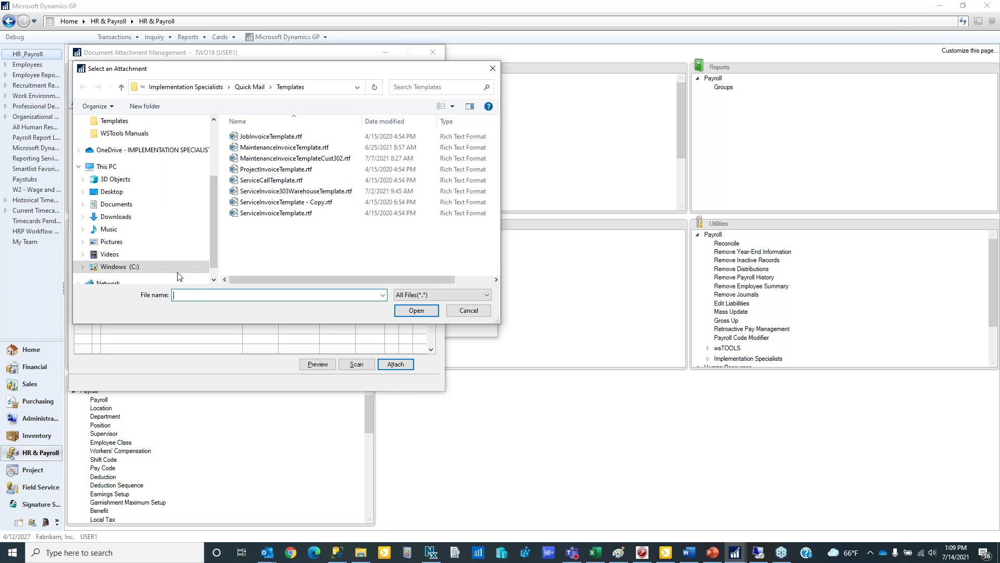
click(128, 267)
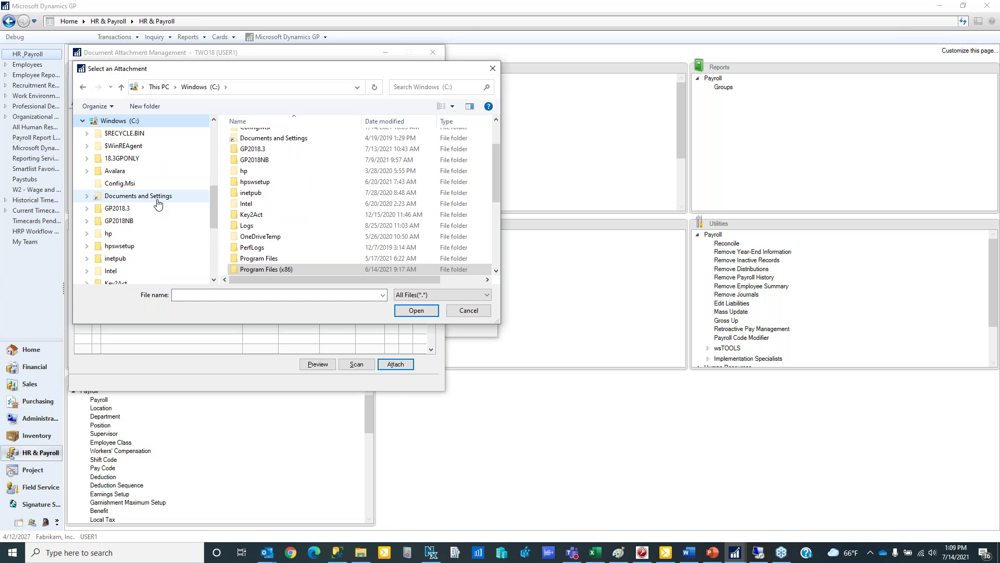
click(109, 210)
double_click(256, 181)
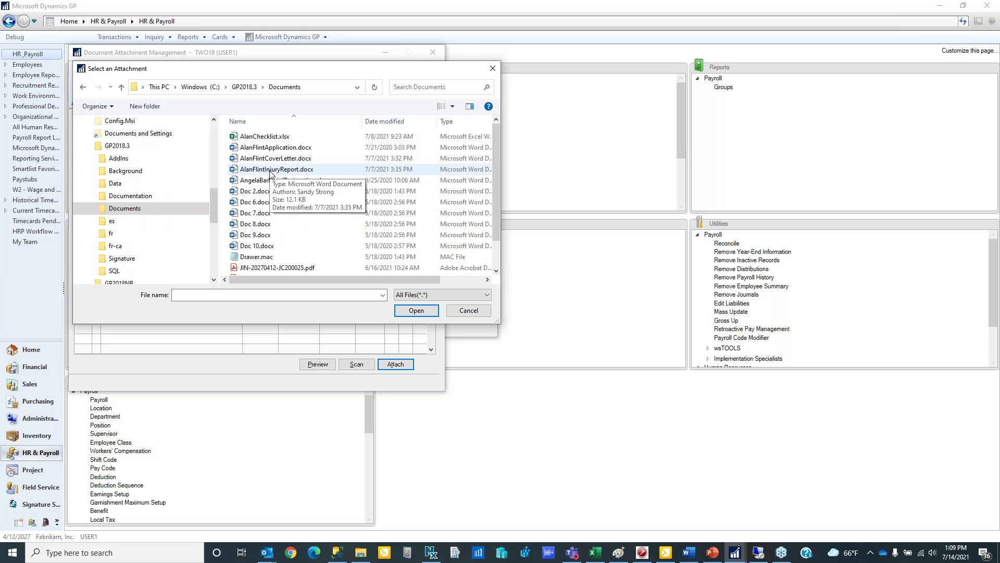
double_click(270, 170)
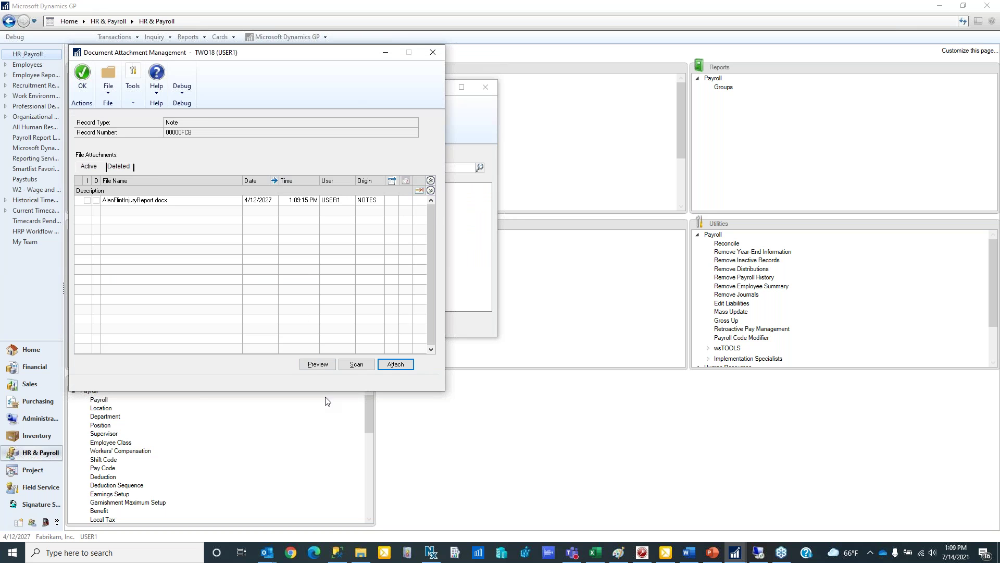
- Preview the attached injury report in Word, close the preview, and return to the attachment list
click(317, 368)
click(316, 366)
click(206, 203)
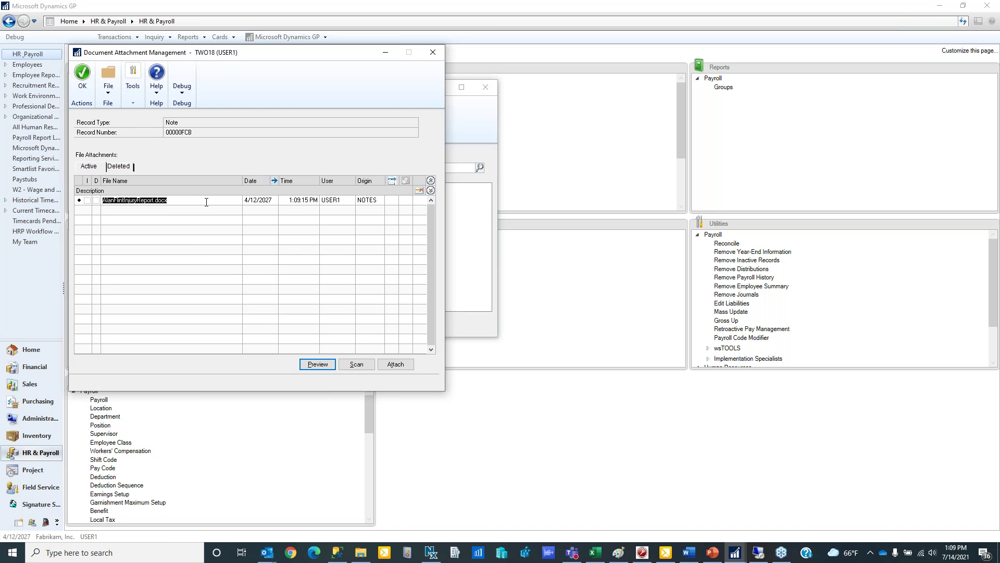
click(327, 364)
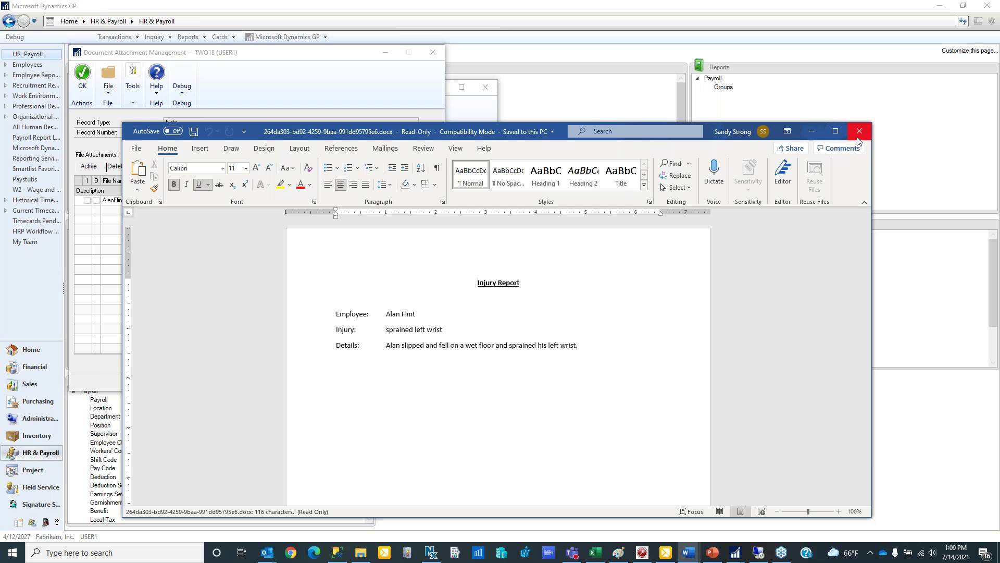
click(860, 131)
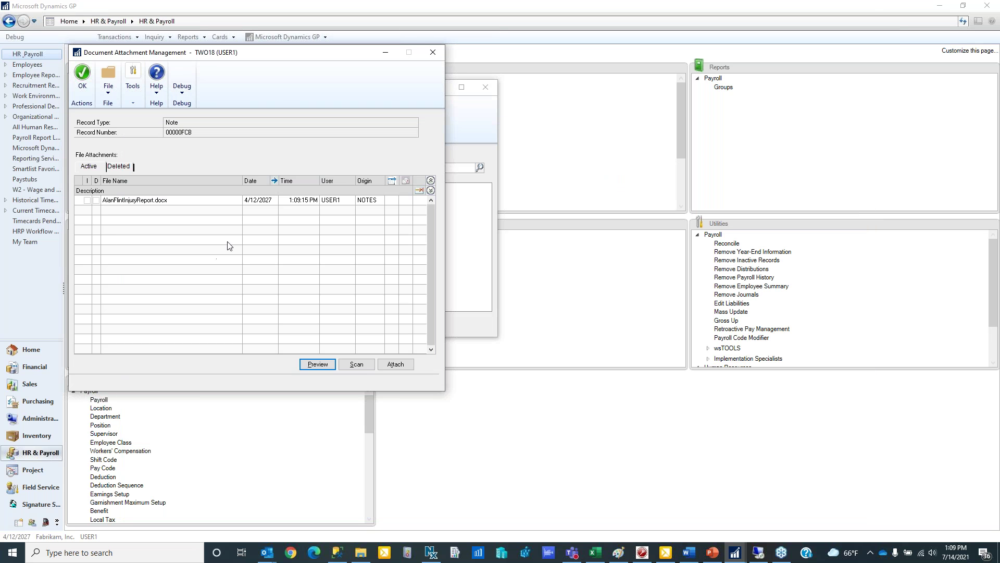
click(105, 202)
click(399, 367)
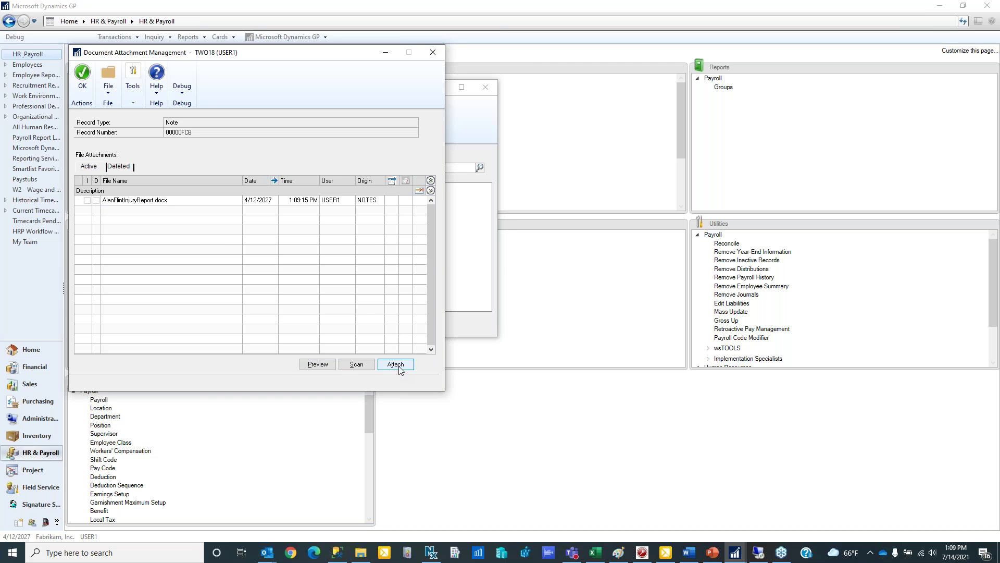
- Close the attachment list, switch the Drawer type to Item, and load the item 0-CARRIER MVP58 FURNACE through the lookup
click(468, 311)
click(92, 80)
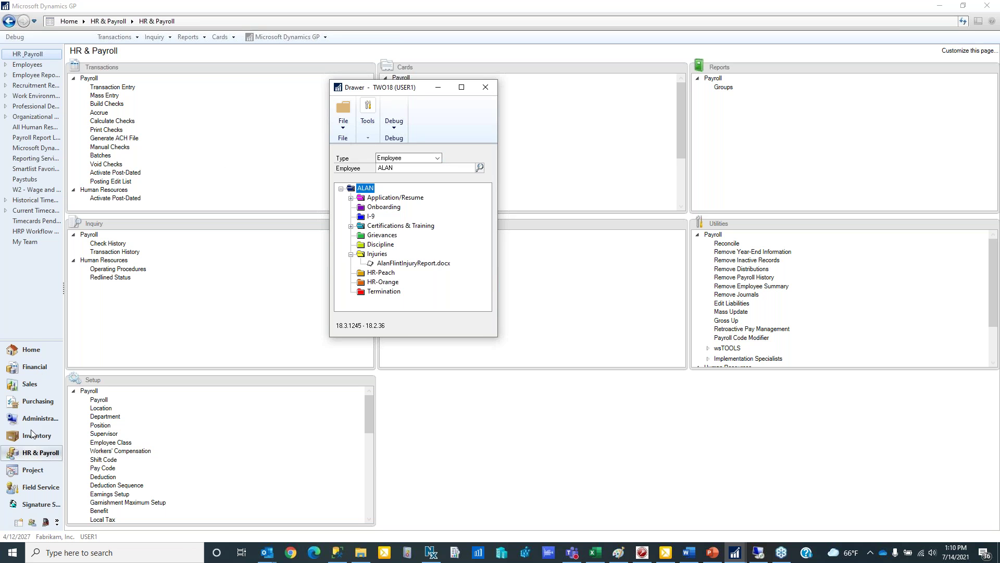
click(420, 158)
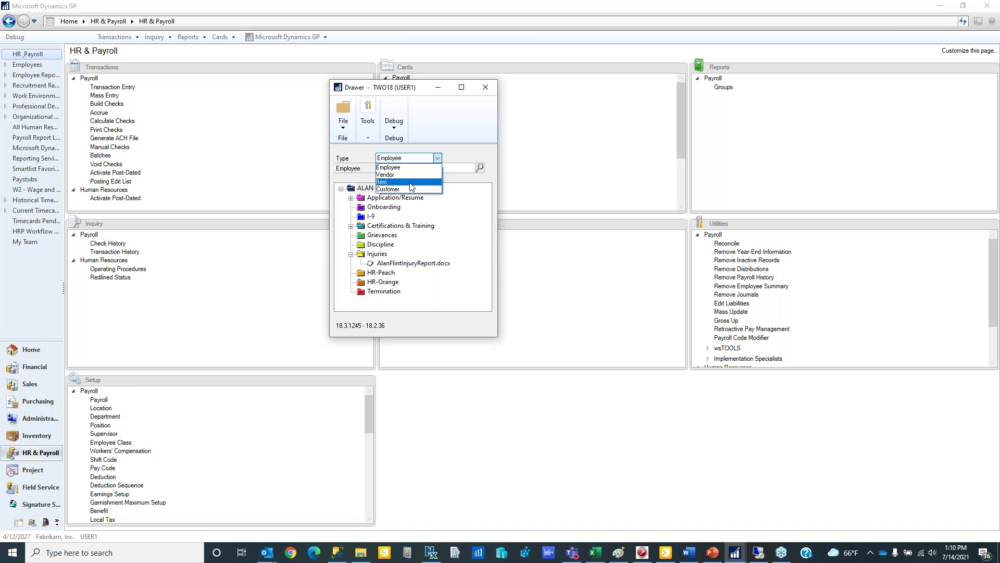
click(409, 183)
click(480, 168)
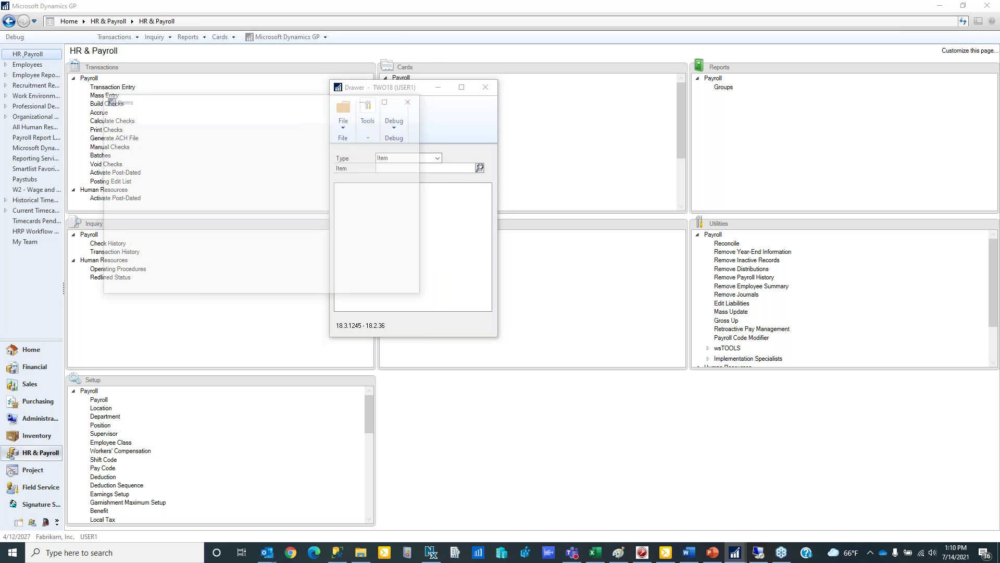
click(149, 283)
double_click(149, 283)
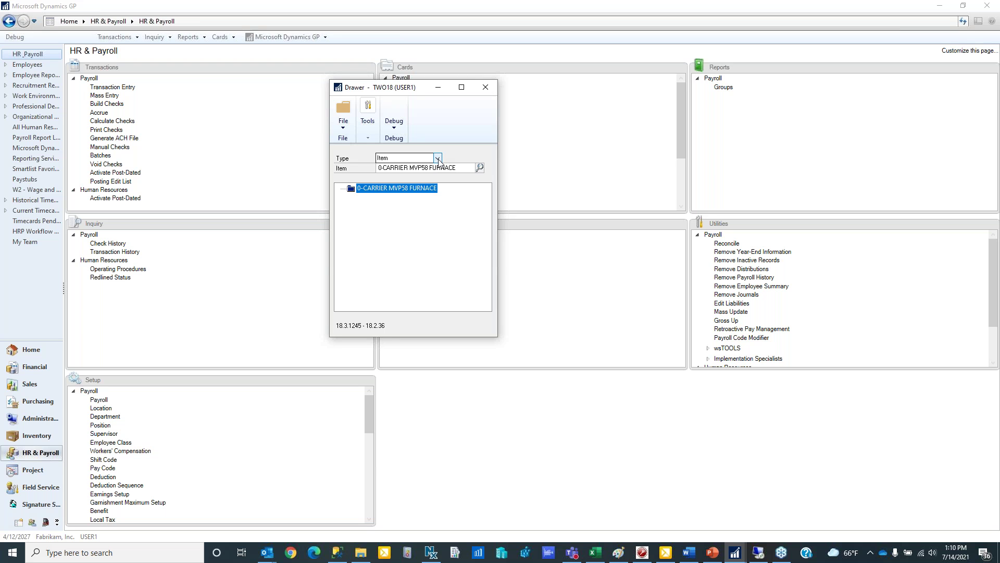
drag(401, 87, 440, 92)
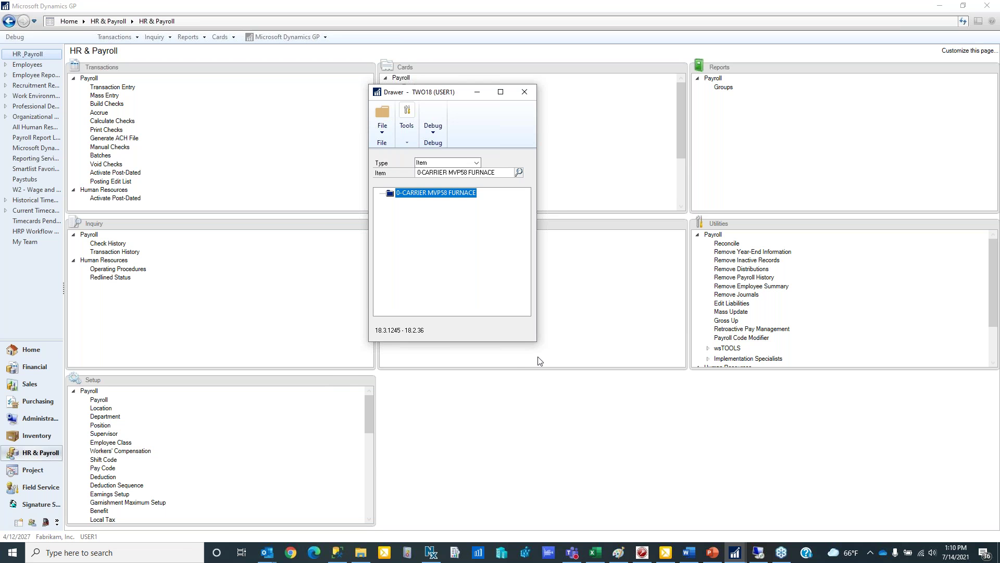
- Switch the Drawer back to Employee, reload the previous employee, and expand the Application/Resume, Certifications & Training and Injuries folders
click(477, 163)
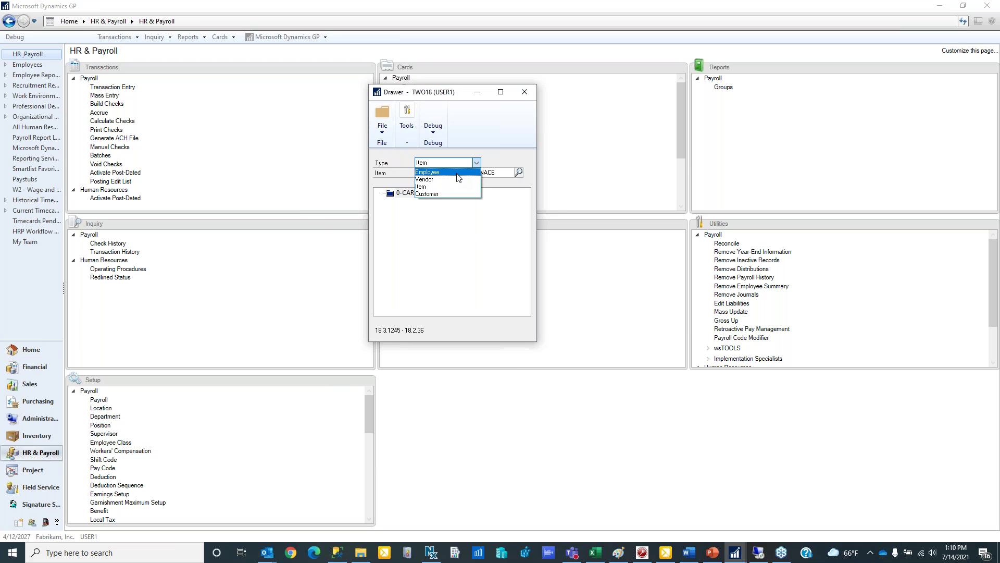
click(458, 172)
click(452, 173)
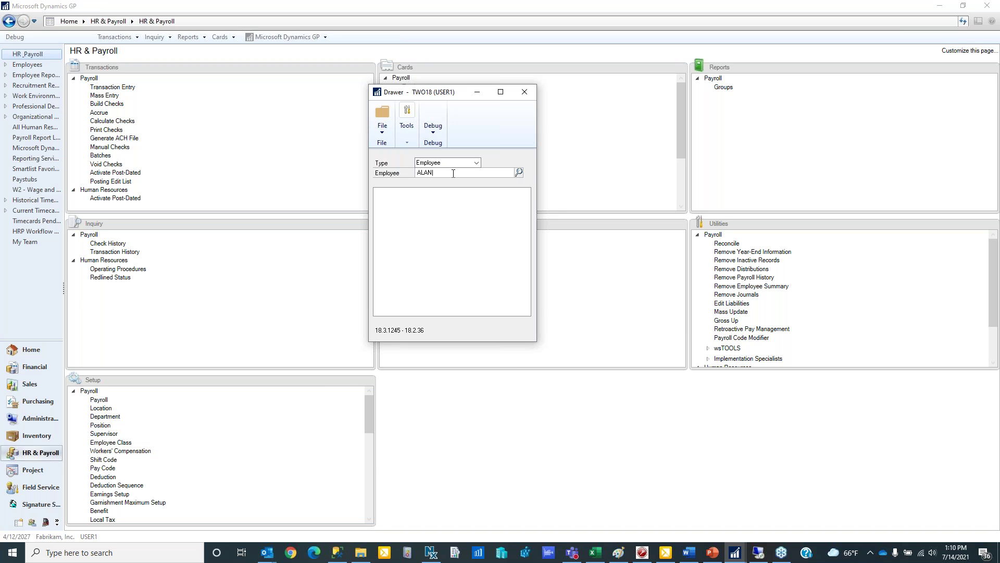
key(Tab)
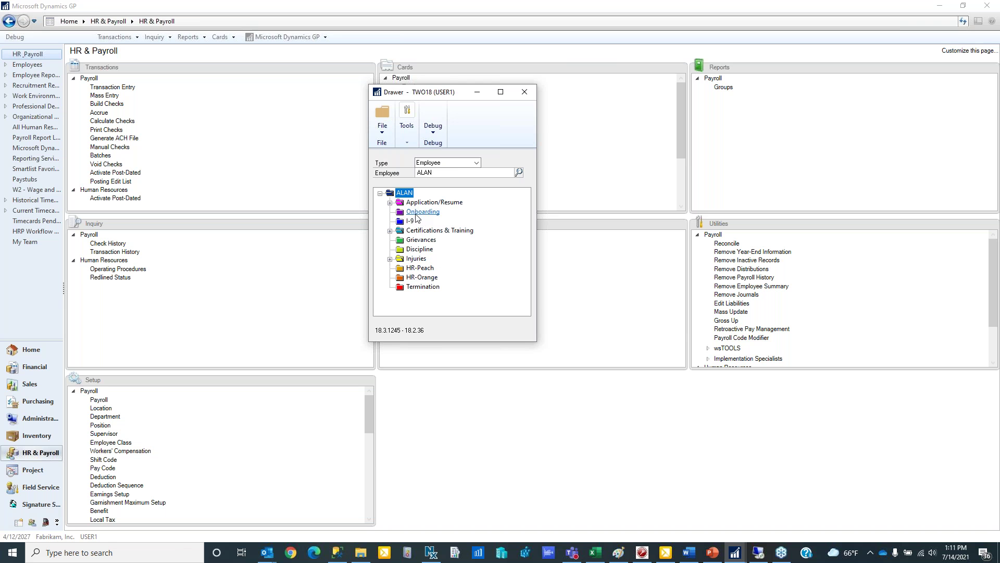
click(390, 202)
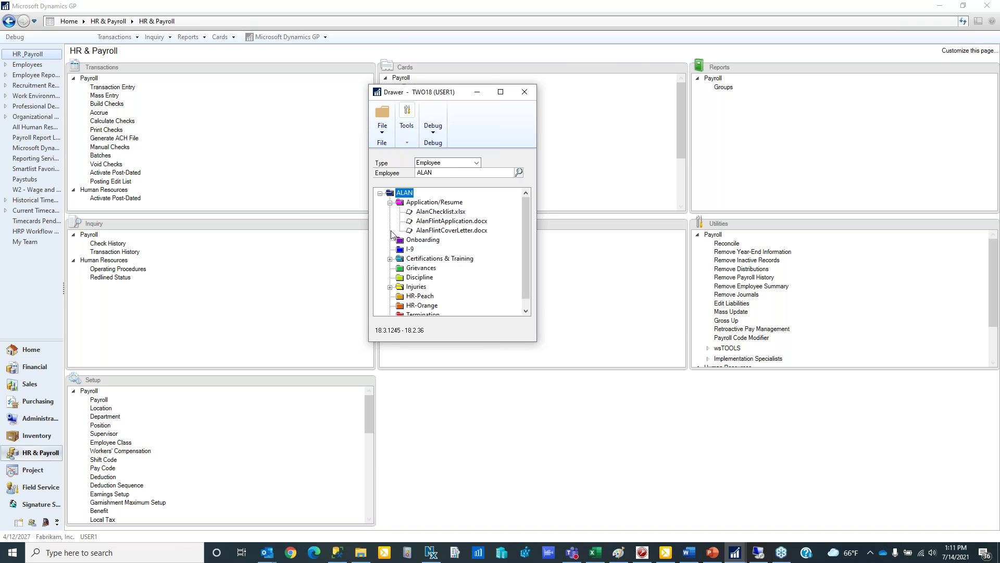
click(389, 258)
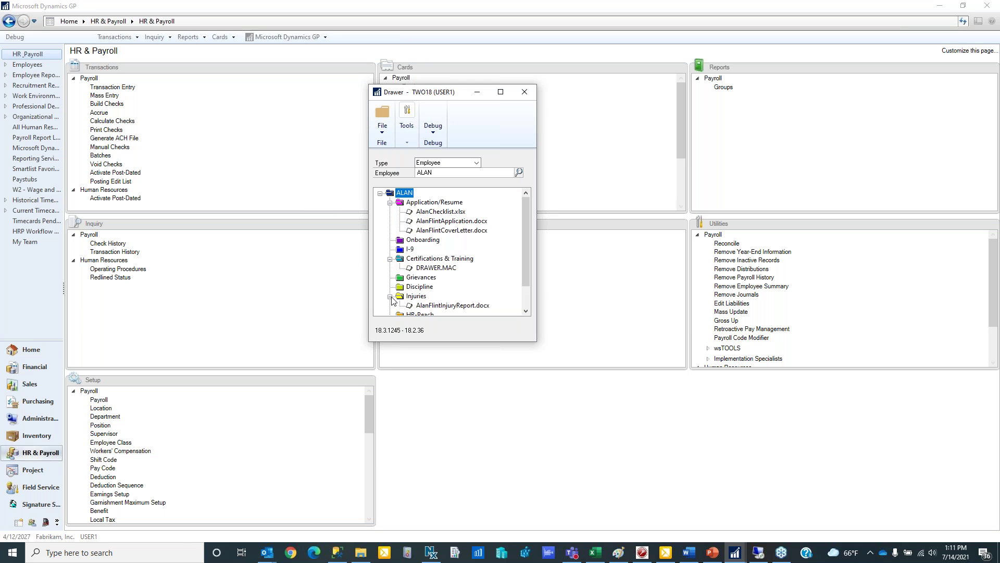
mouse_move(526, 265)
mouse_down()
mouse_move(528, 294)
mouse_move(527, 255)
mouse_up()
- Change the login to USER2 with the account password, enter the Fabrikam, Inc. company, and accept the sample company notice
click(274, 39)
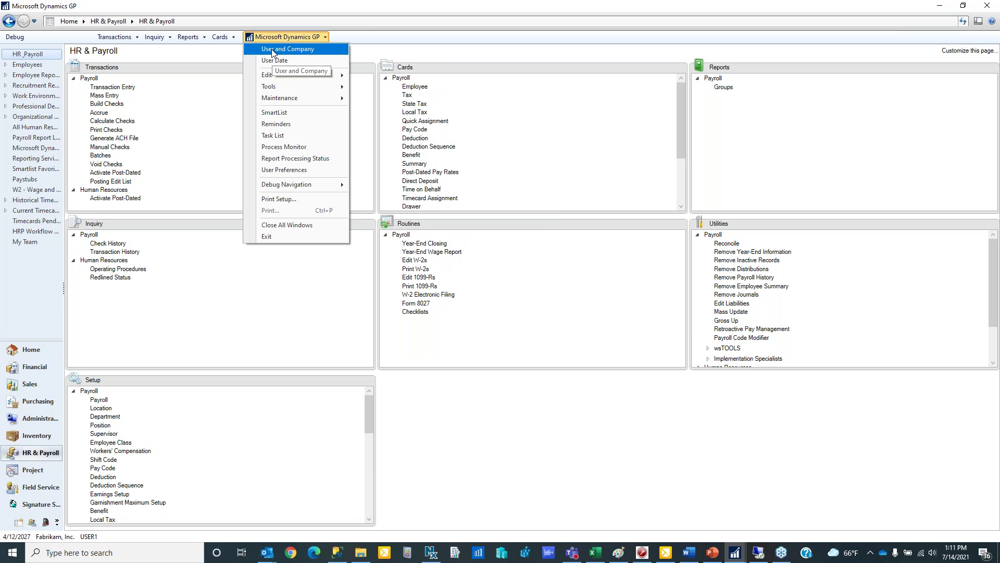
click(275, 50)
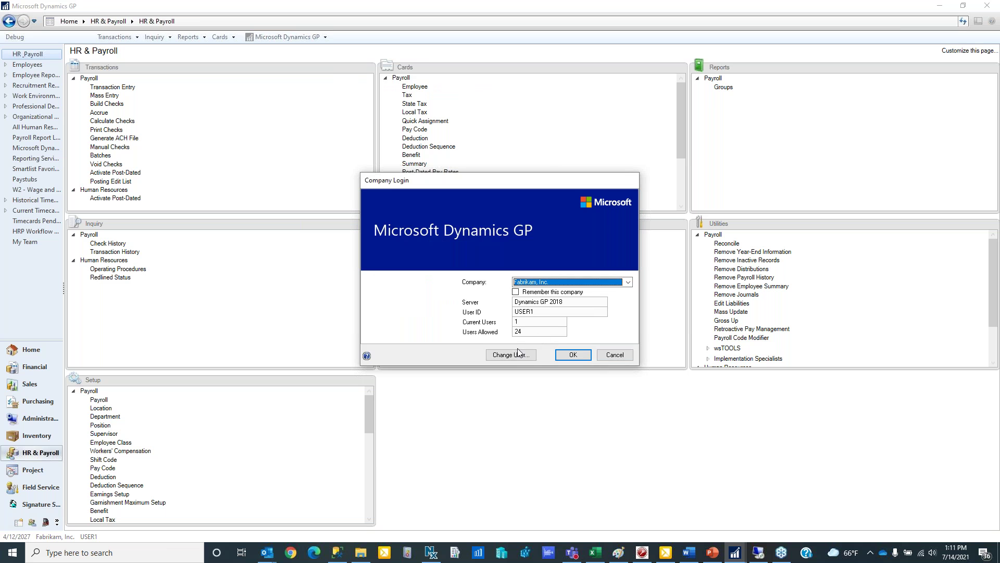
click(510, 355)
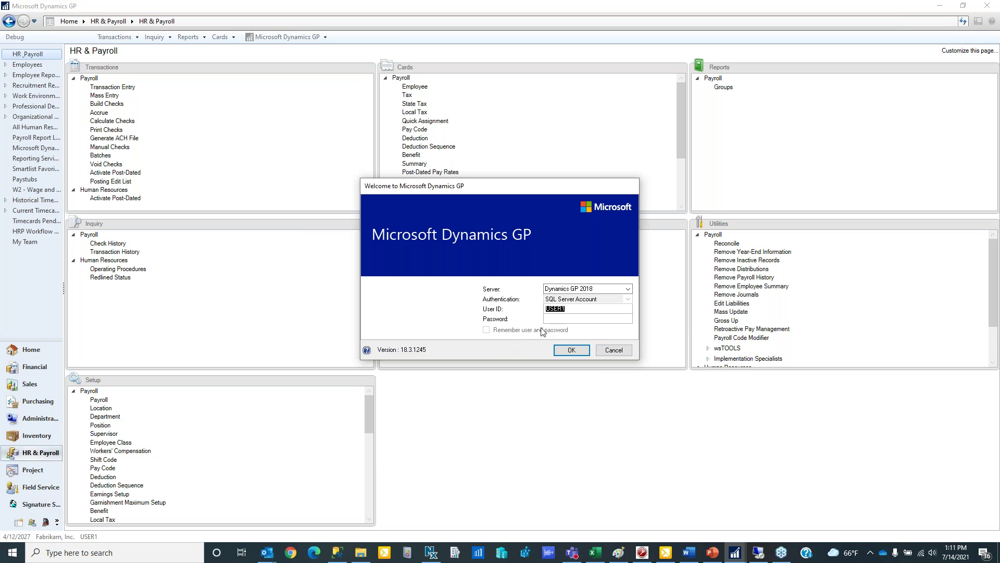
text(US)
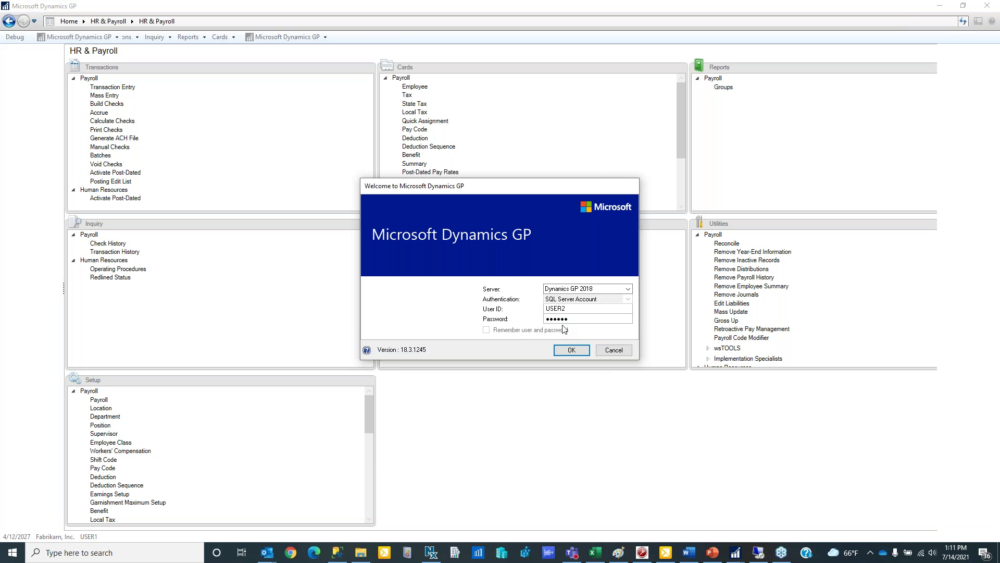
key(Return)
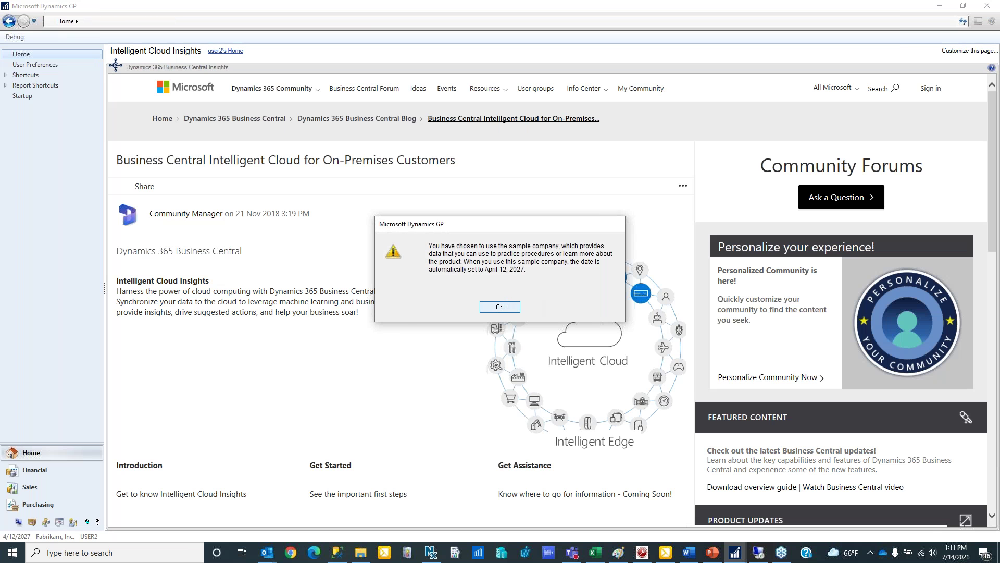
key(Return)
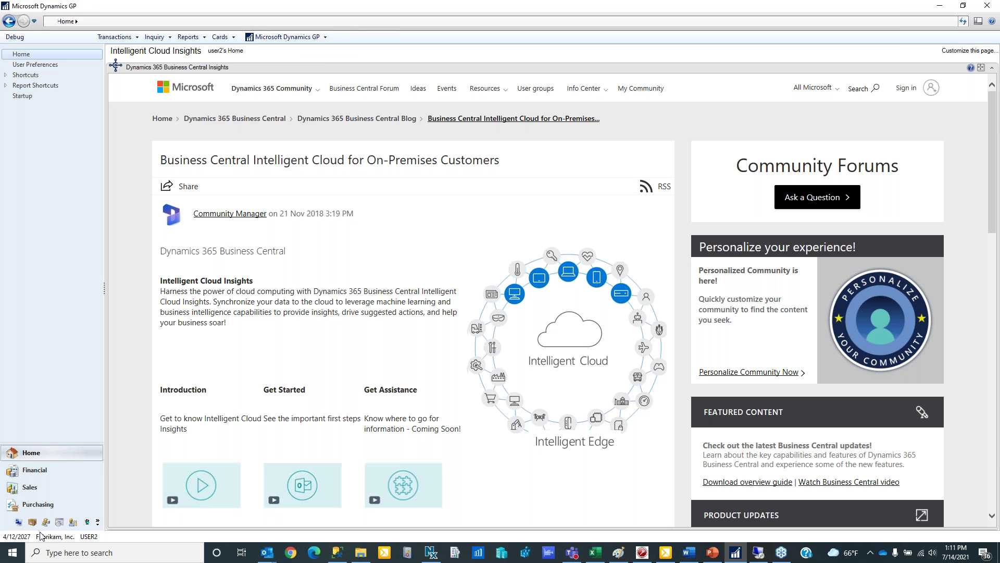
- Go to the HR & Payroll area, open the payroll Employee card, and load the employee with the attached documents by ID
drag(49, 443, 73, 177)
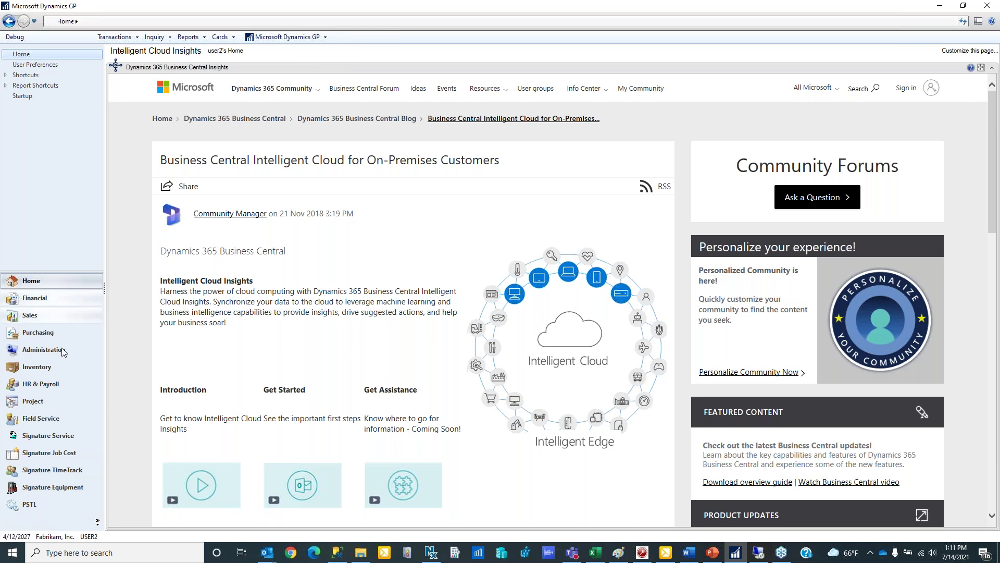
click(47, 386)
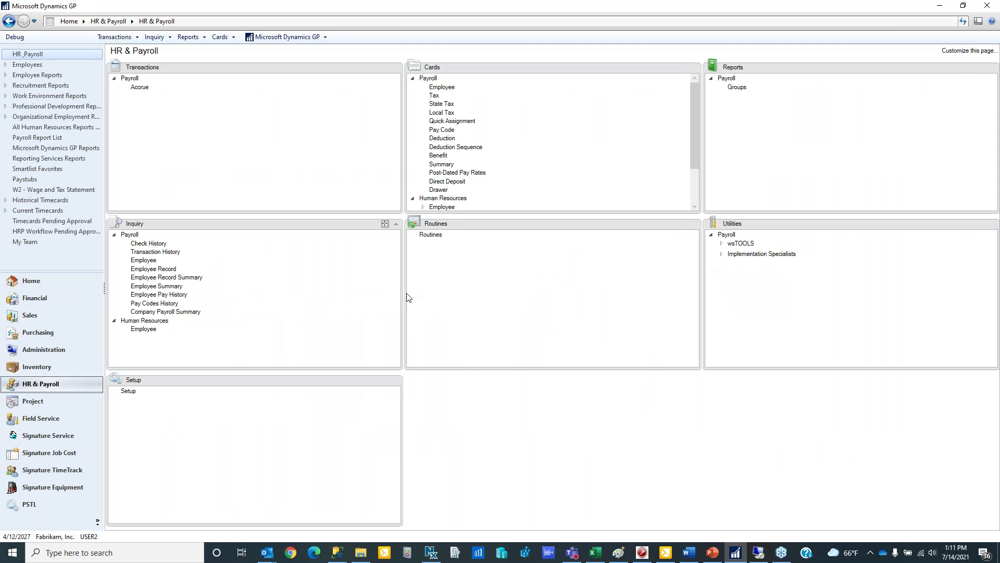
click(441, 87)
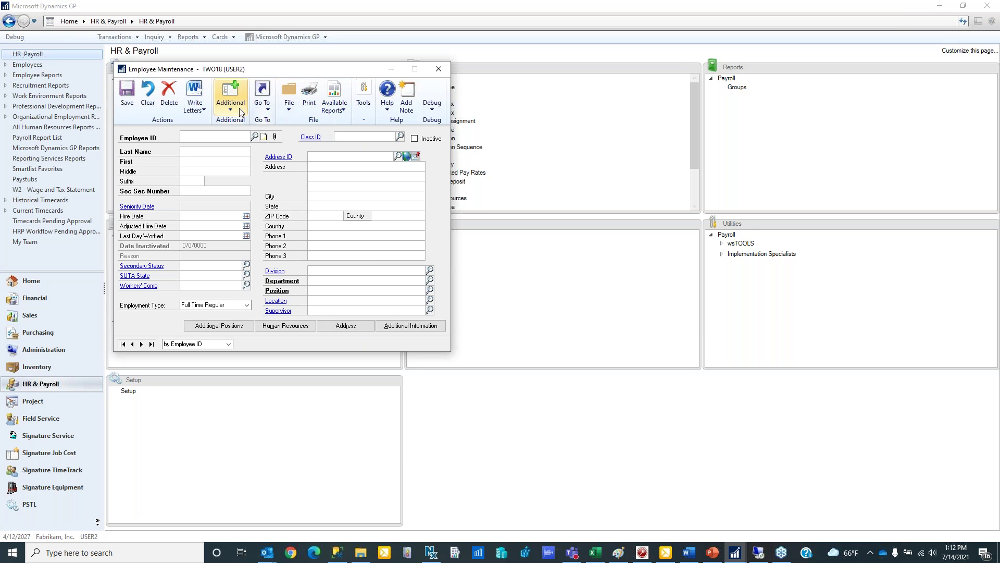
text(ALAN)
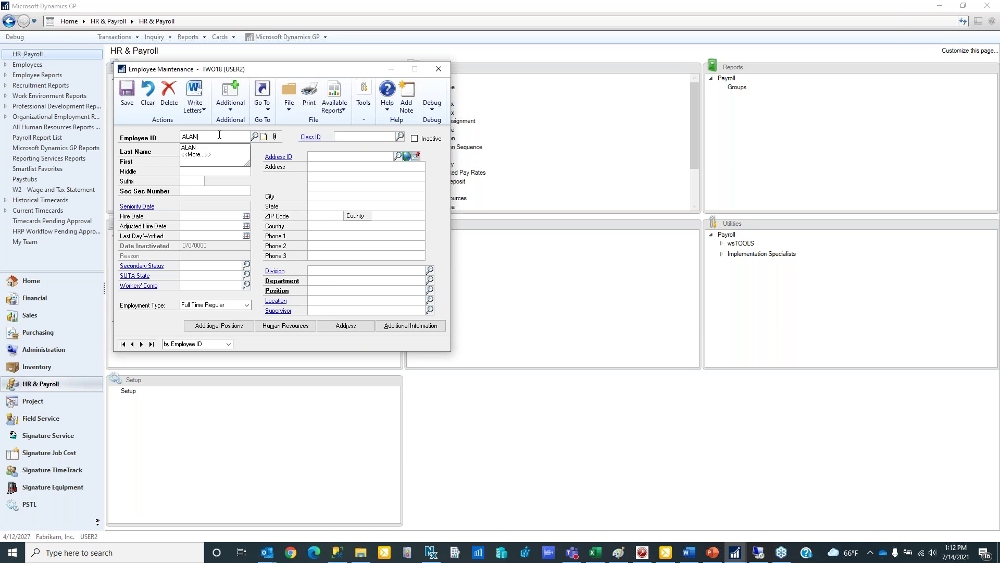
key(Tab)
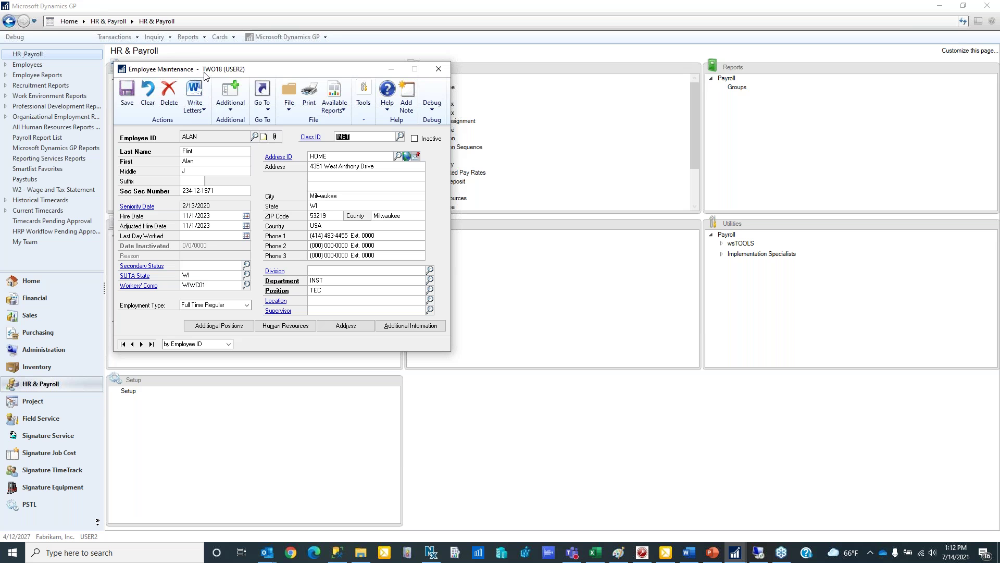
- Open the Drawer for this employee from Employee Maintenance and move the maintenance window clear of it
click(230, 99)
click(239, 134)
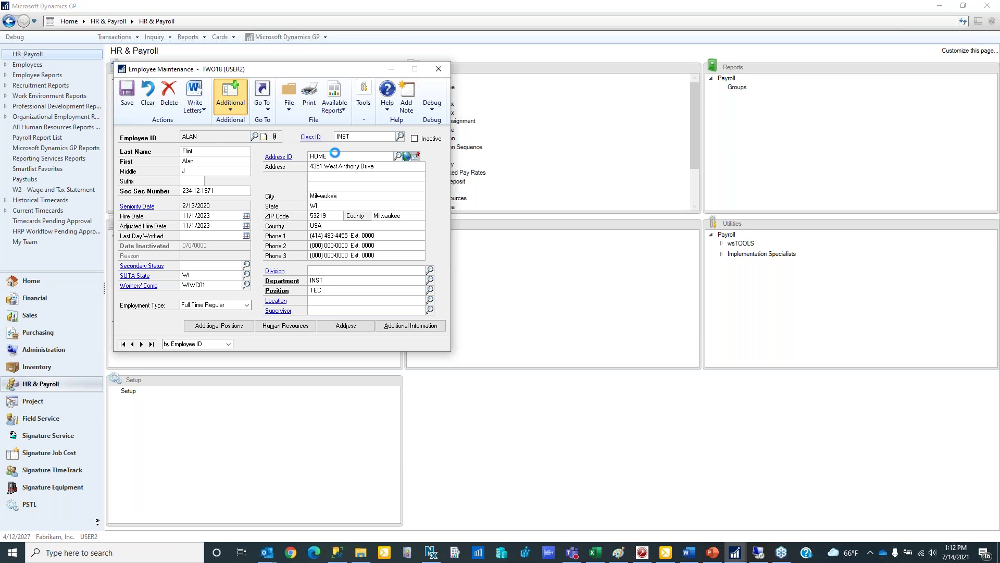
click(314, 71)
drag(314, 72, 240, 63)
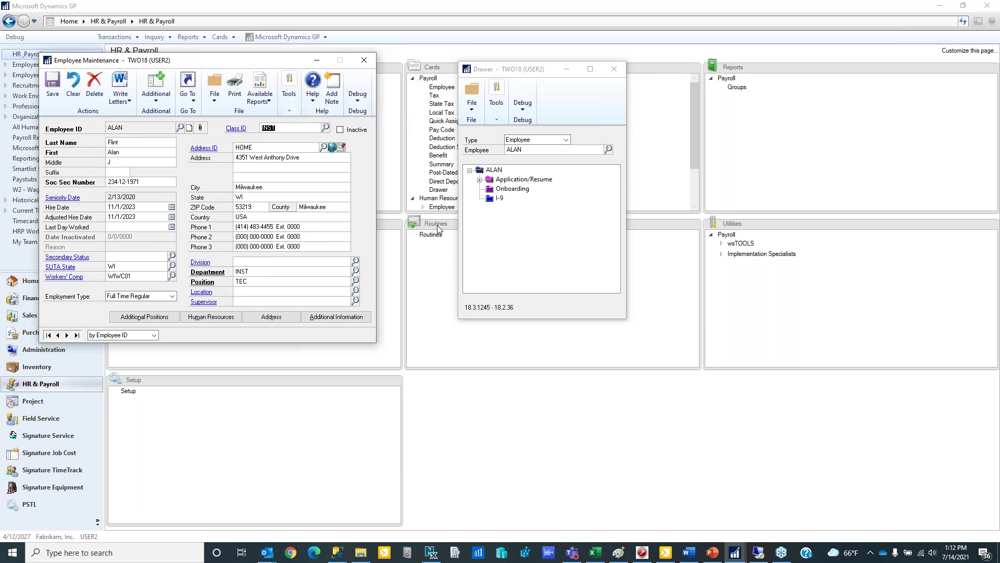
- View the attachments of the Application/Resume folder as USER2 and close the attachment window
click(519, 182)
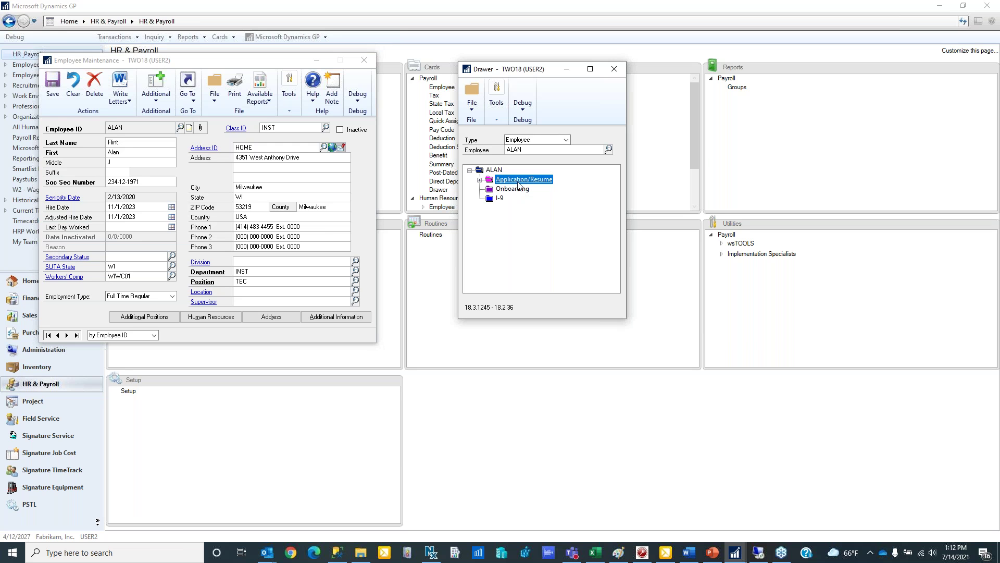
right_click(519, 183)
click(552, 191)
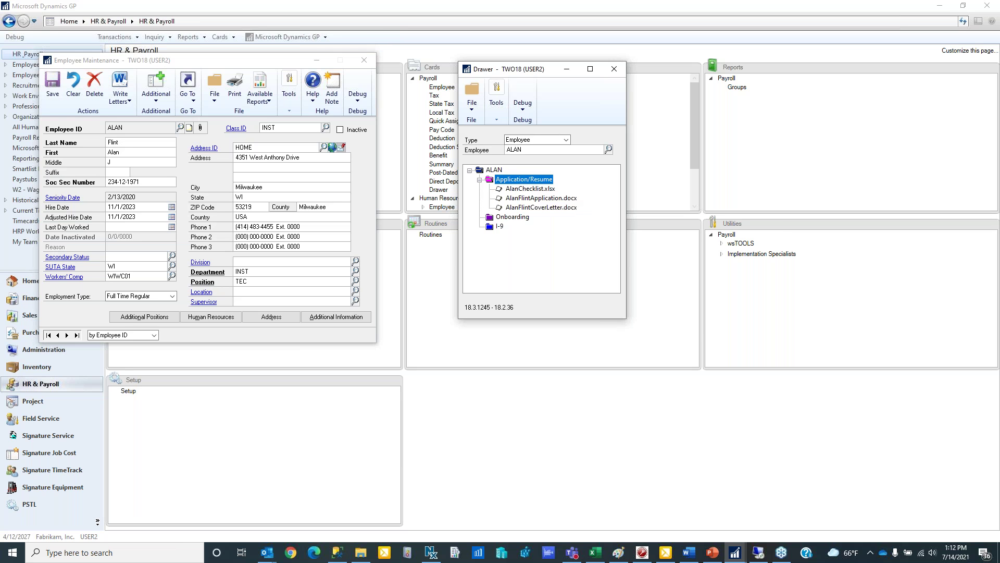
click(474, 52)
- Rename the Application/Resume folder to Application
click(517, 180)
right_click(518, 182)
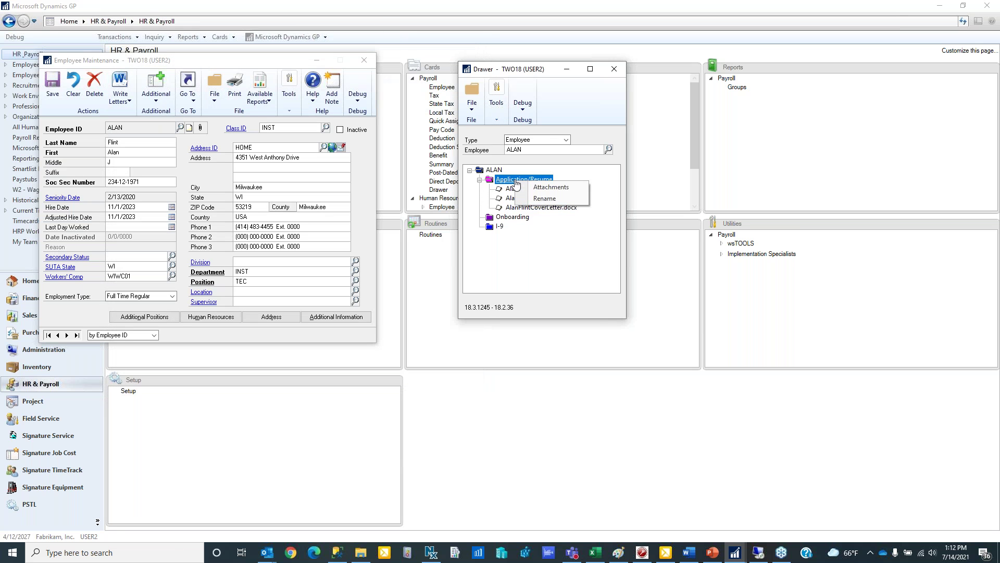
click(547, 200)
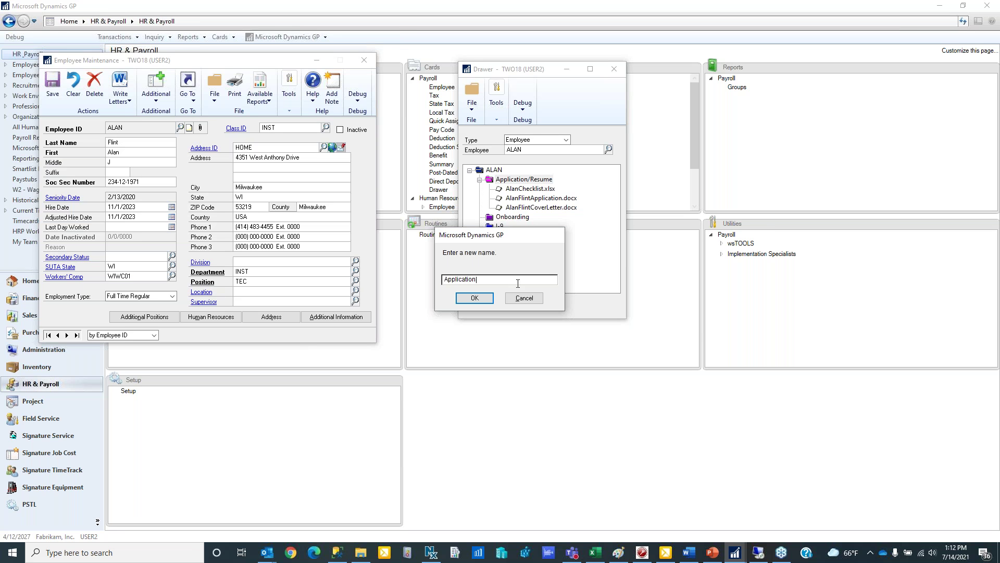
text(Application)
click(486, 297)
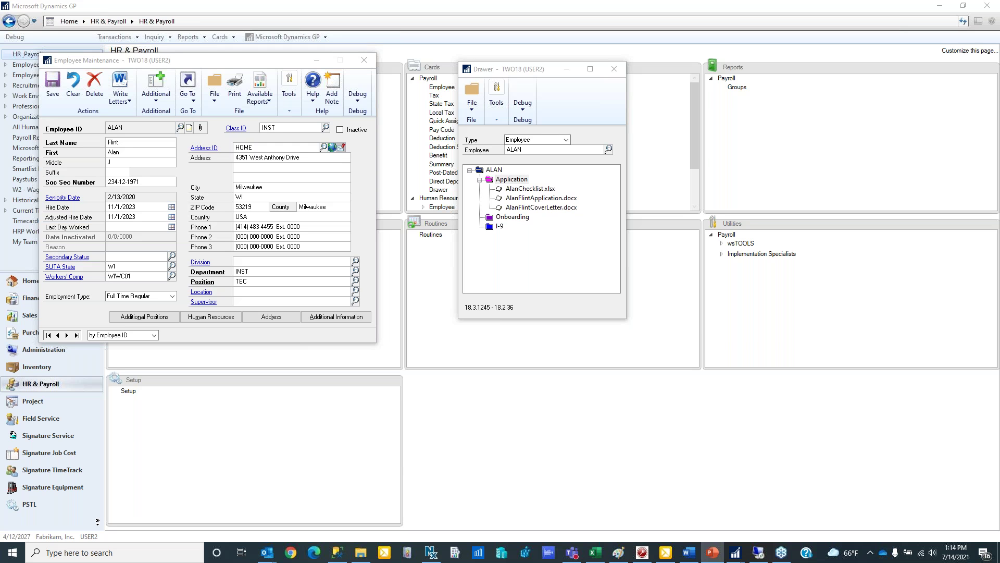
- Move the Drawer away from Employee Maintenance and load a different employee through the lookup to check the folder names
click(535, 73)
drag(535, 73, 722, 90)
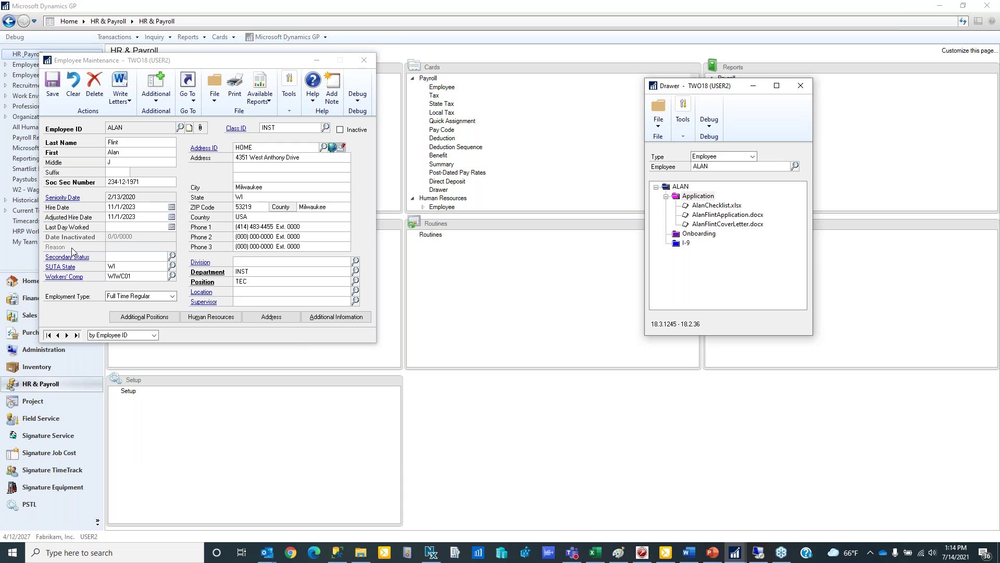
click(795, 166)
double_click(236, 267)
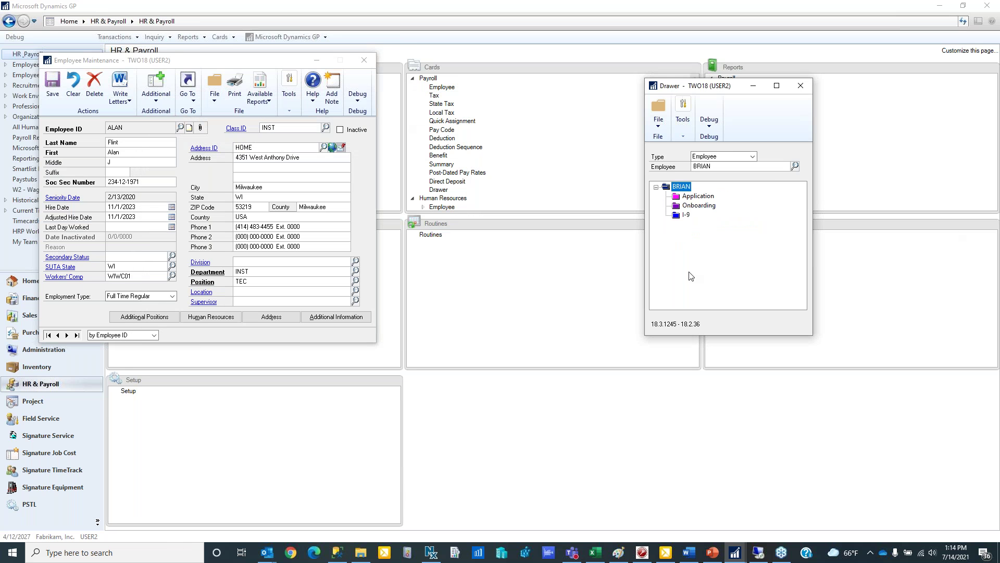